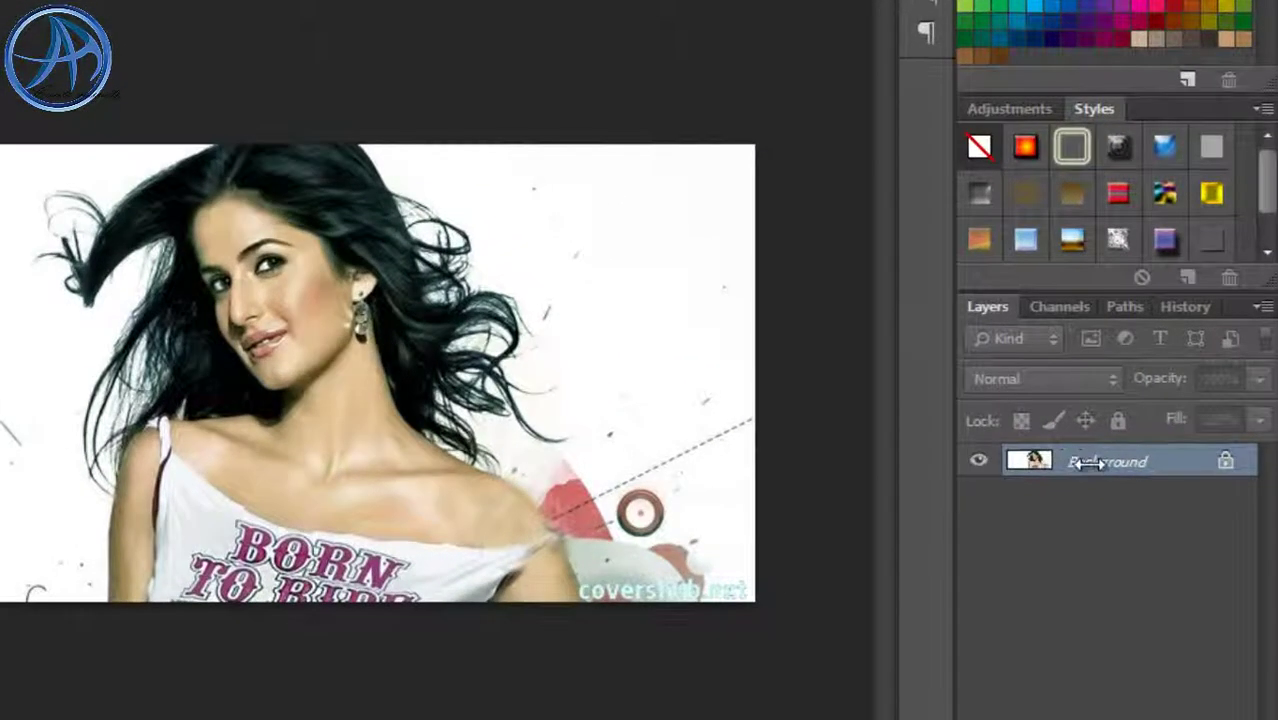
Convert the photo's locked Background into an ordinary editable layer named Layer 0
double_click(1085, 466)
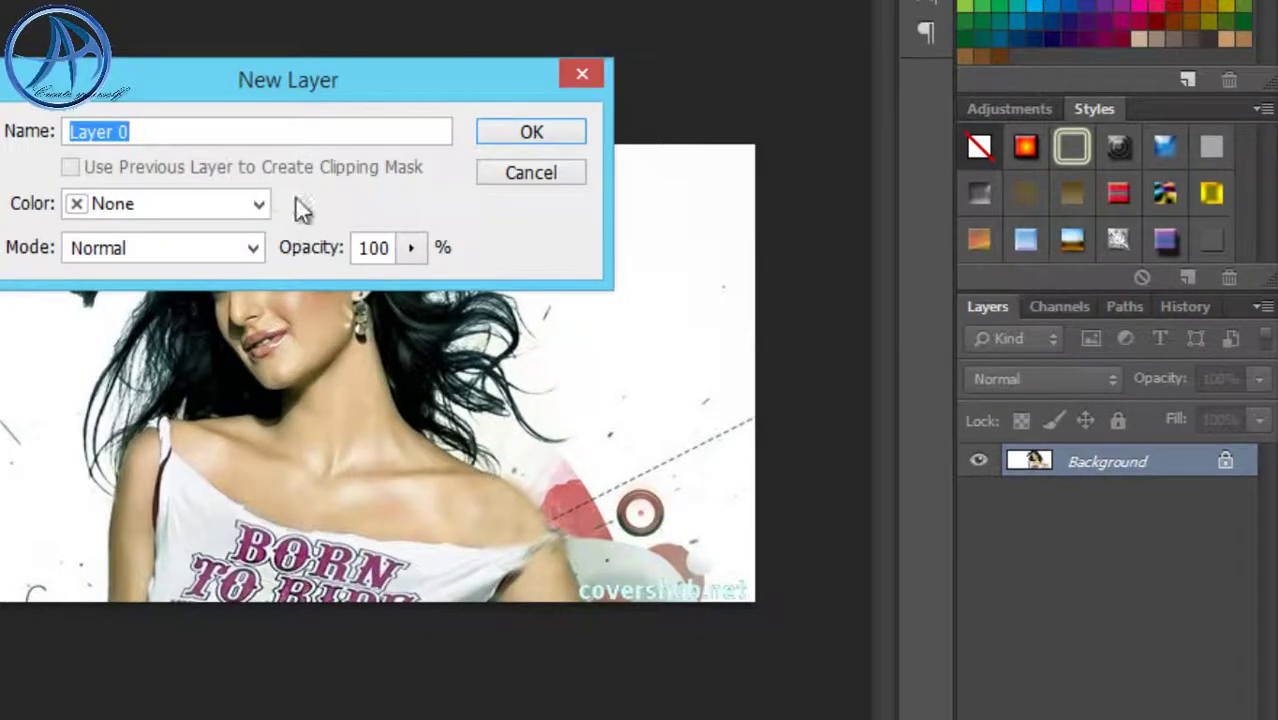
left_click(541, 134)
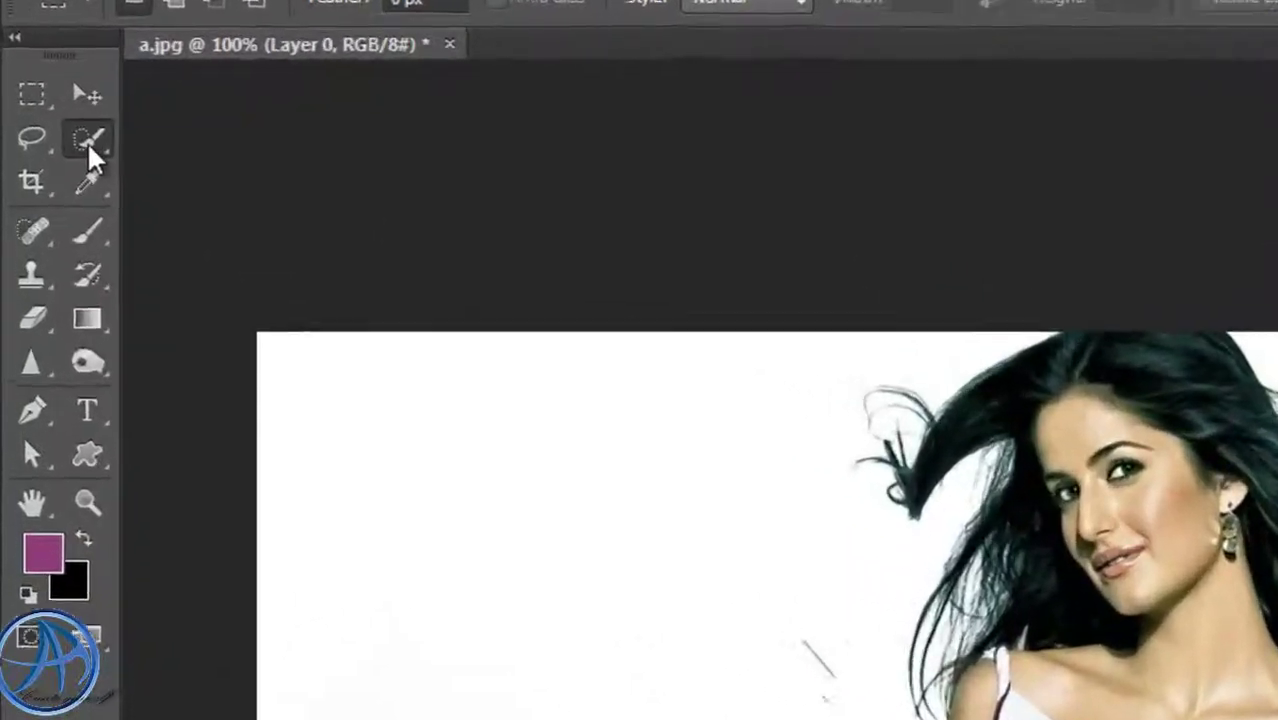
With the Quick Selection Tool, brush over the woman's face, neck, hair, shoulders and shirt
left_click(87, 142)
right_click(95, 147)
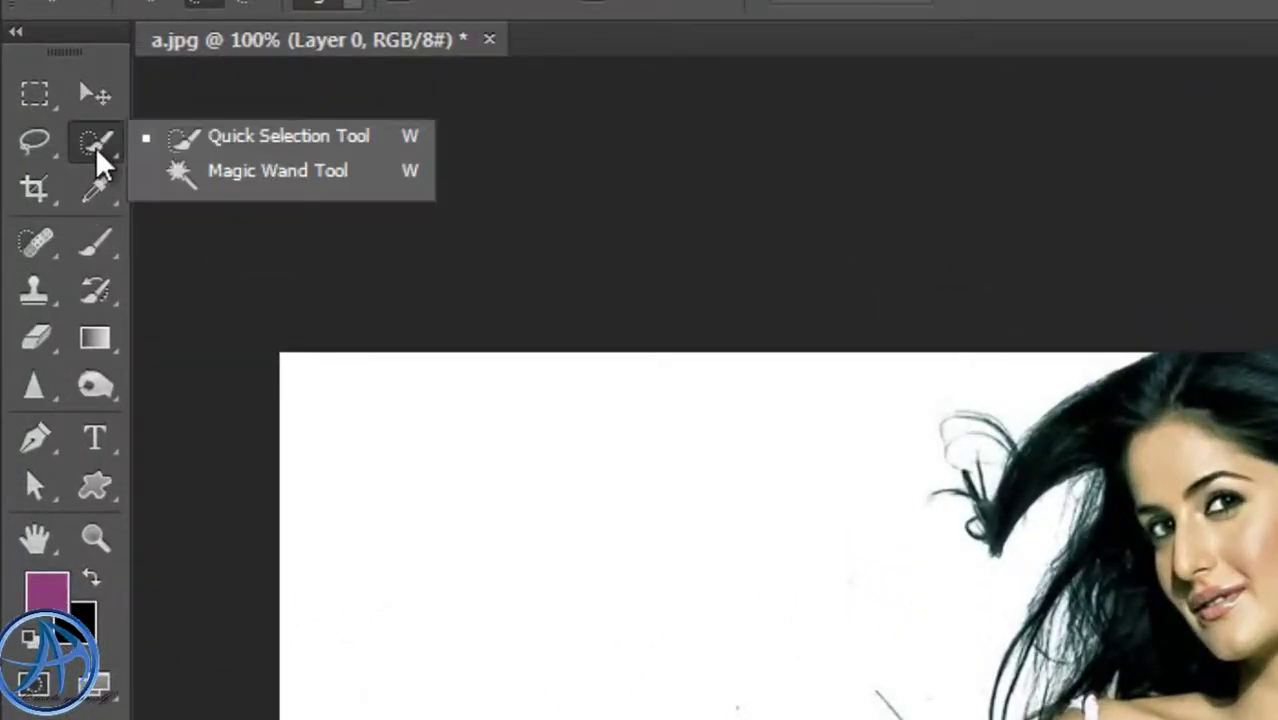
left_click(238, 143)
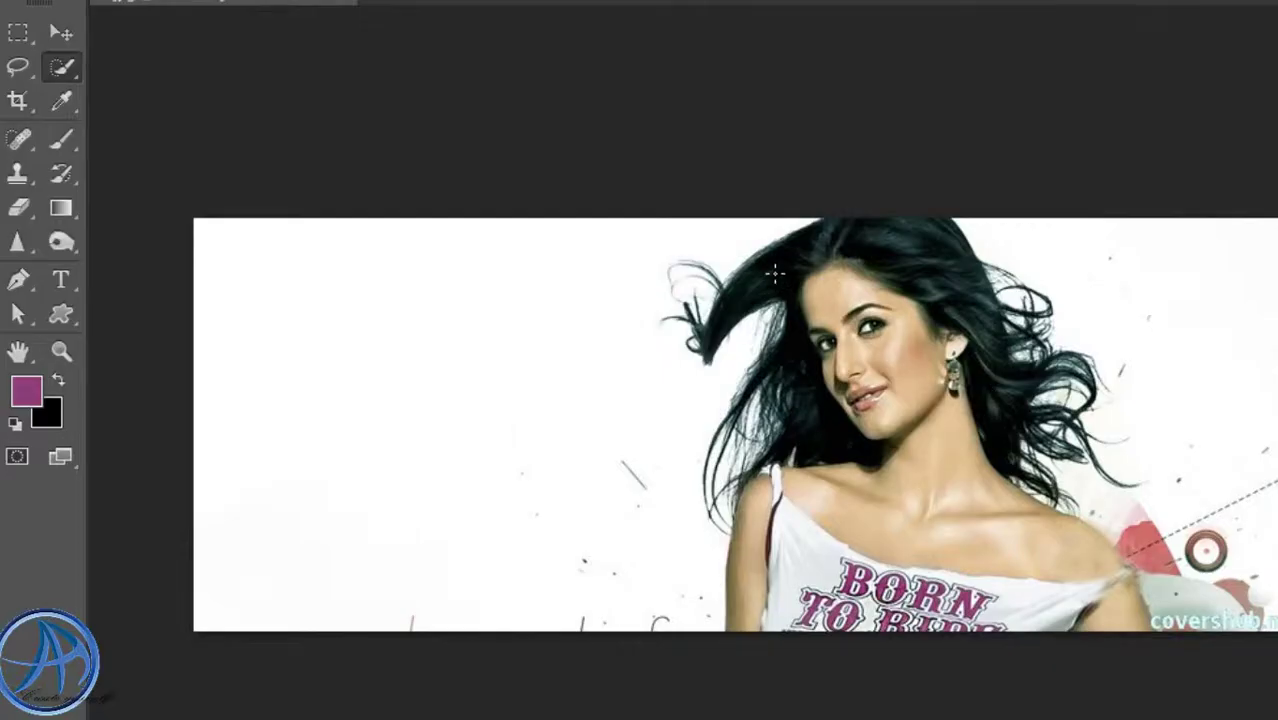
mouse_move(855, 262)
left_mouse_down()
mouse_move(902, 320)
mouse_move(941, 435)
mouse_move(976, 439)
mouse_move(889, 249)
mouse_move(931, 242)
mouse_move(963, 310)
left_mouse_up()
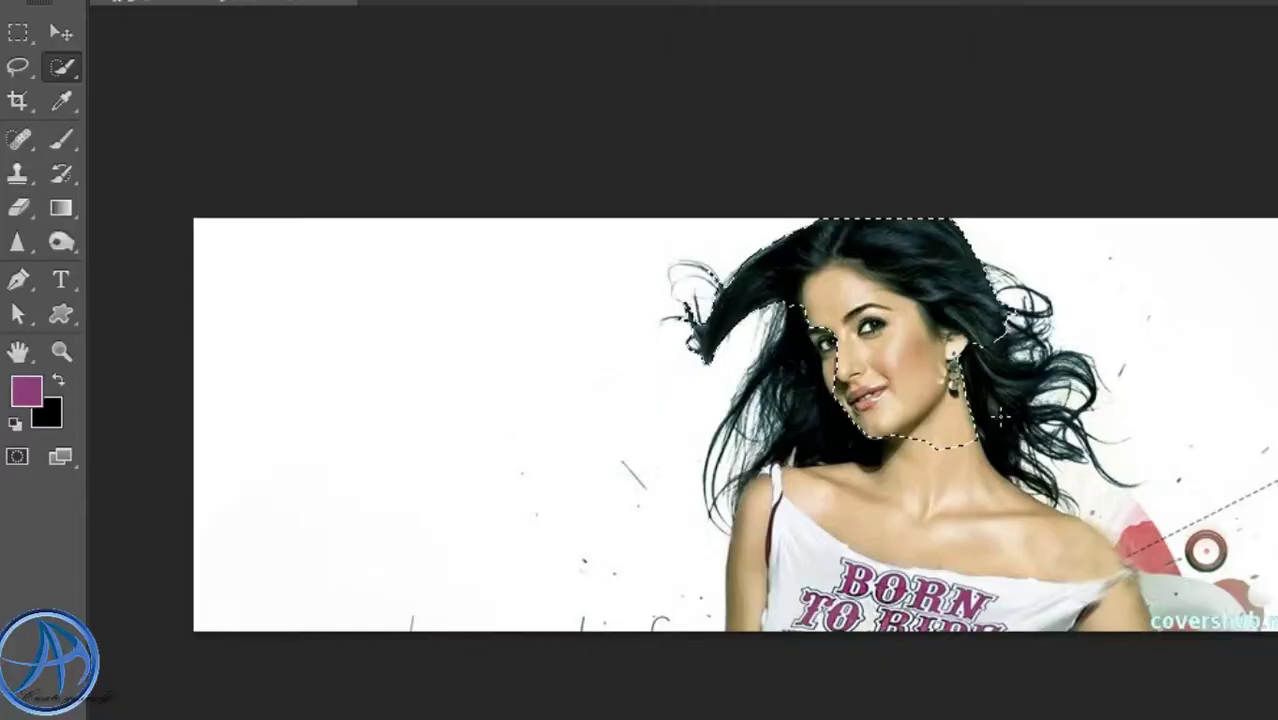
mouse_move(998, 417)
left_mouse_down()
mouse_move(935, 546)
mouse_move(881, 428)
mouse_move(908, 332)
mouse_move(978, 425)
mouse_move(1009, 541)
mouse_move(1062, 539)
mouse_move(1002, 545)
mouse_move(966, 518)
mouse_move(943, 540)
left_mouse_up()
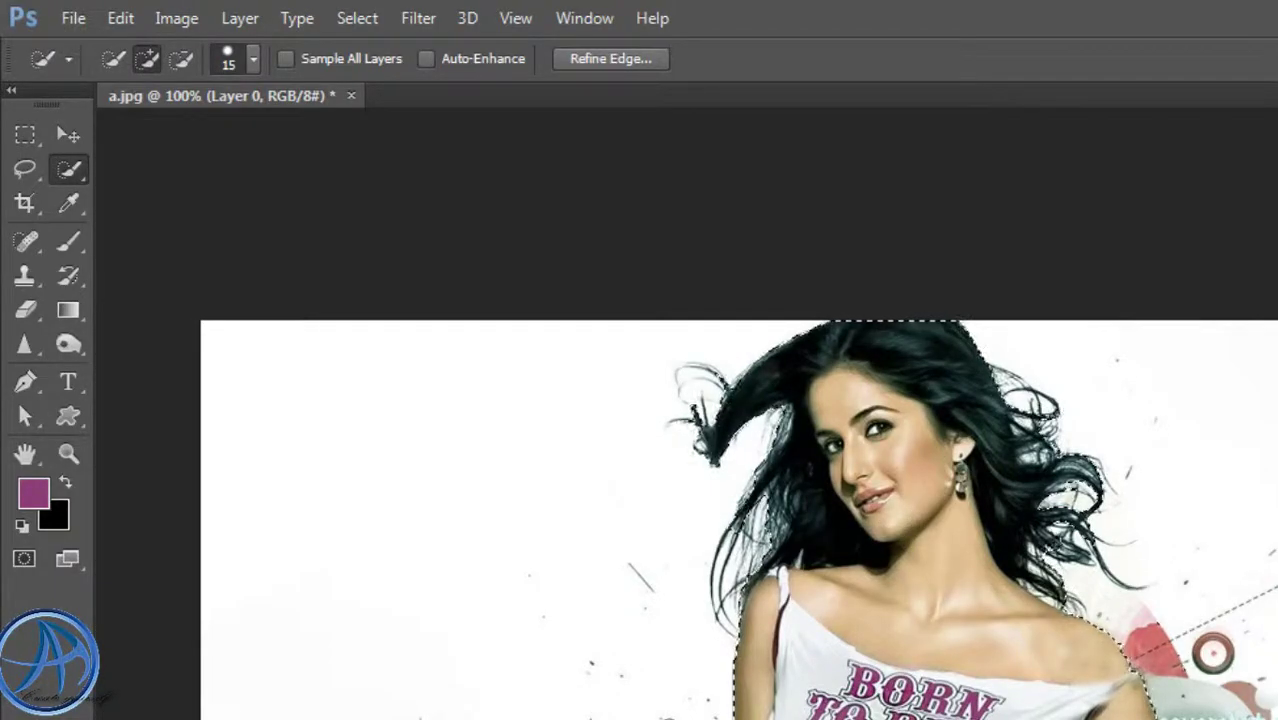
Open Select > Refine Edge, move its dialog aside, and refine the left hair edge
left_click(350, 19)
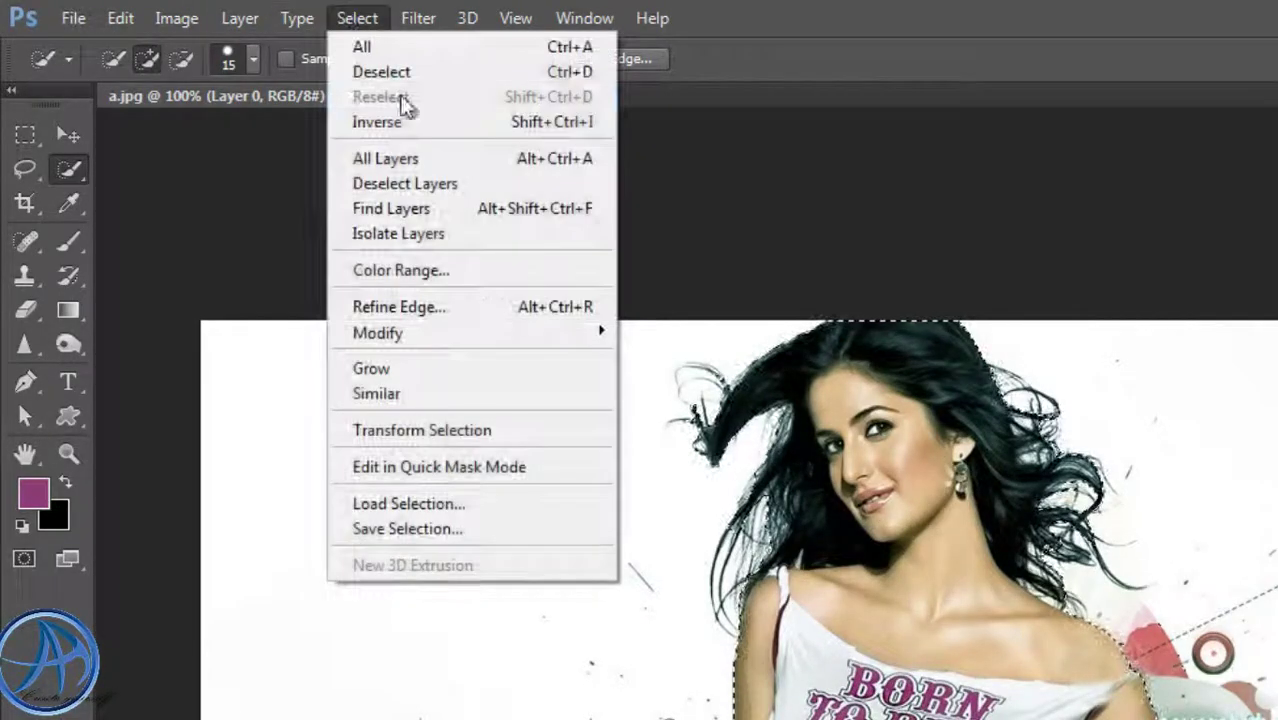
left_click(448, 305)
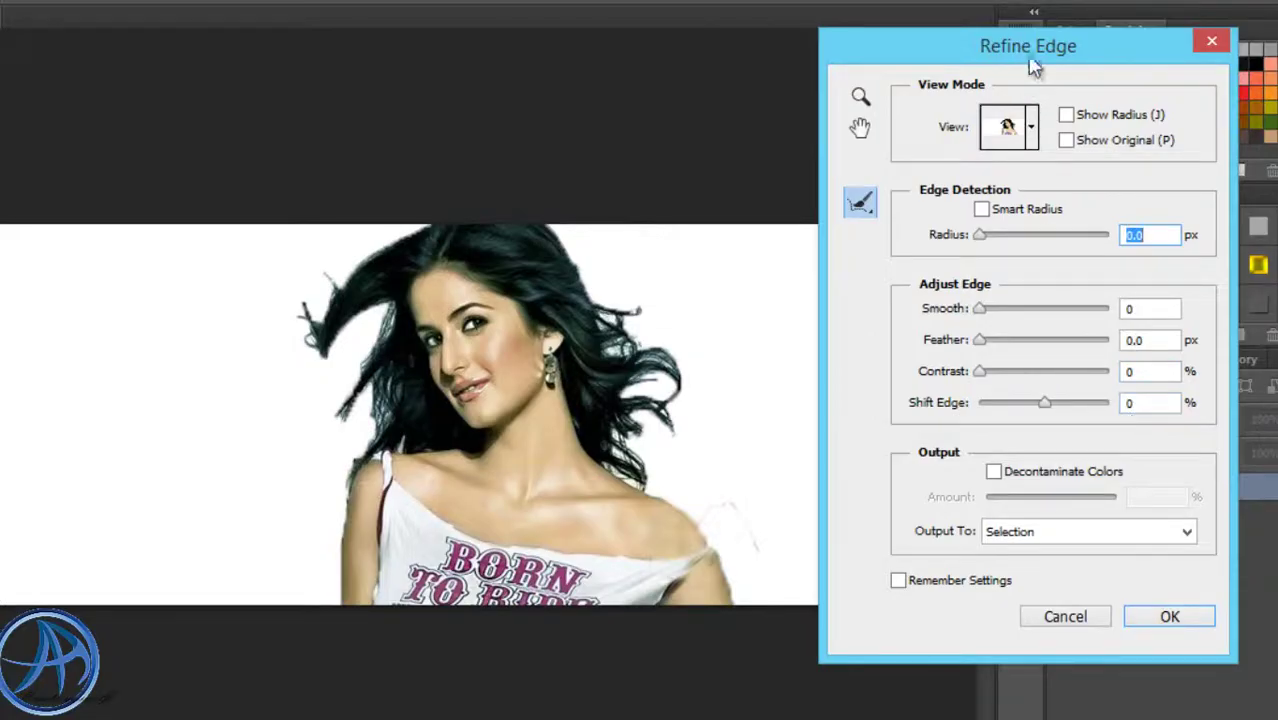
left_click_drag(1033, 57, 1075, 95)
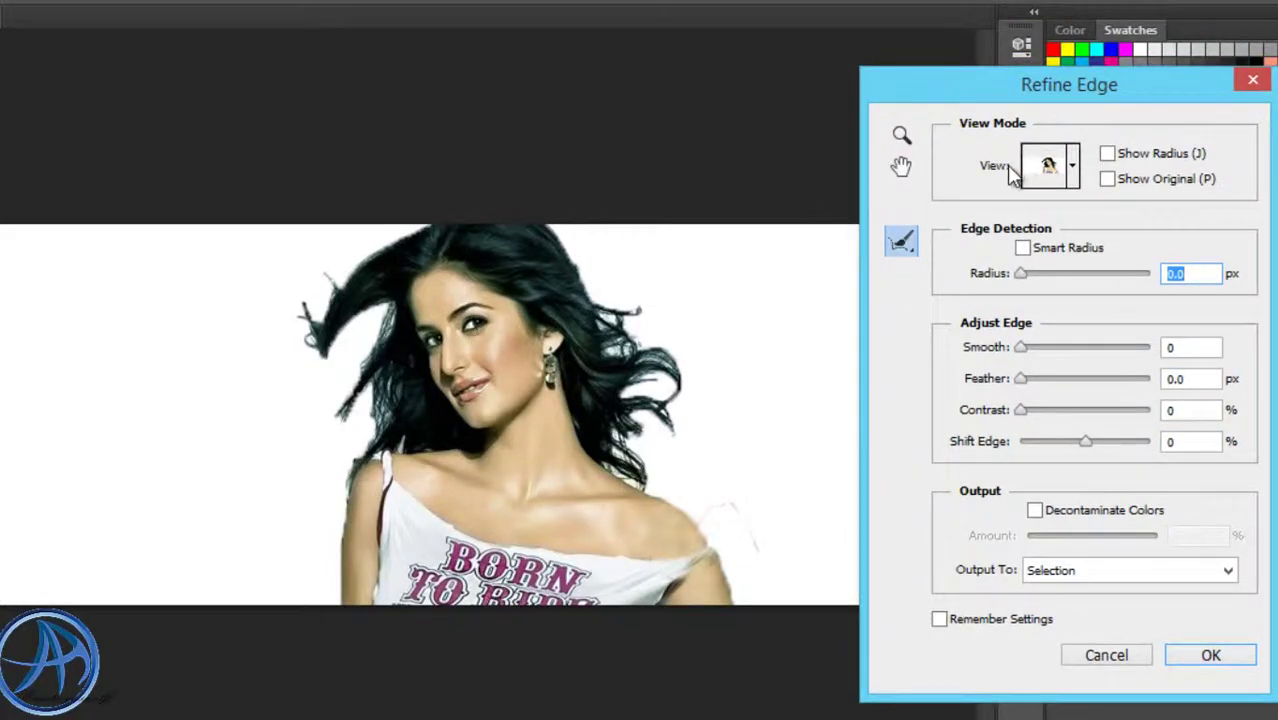
mouse_move(325, 298)
left_mouse_down()
mouse_move(313, 333)
mouse_move(321, 313)
mouse_move(318, 341)
mouse_move(355, 387)
mouse_move(388, 385)
mouse_move(408, 345)
left_mouse_up()
left_click(1072, 168)
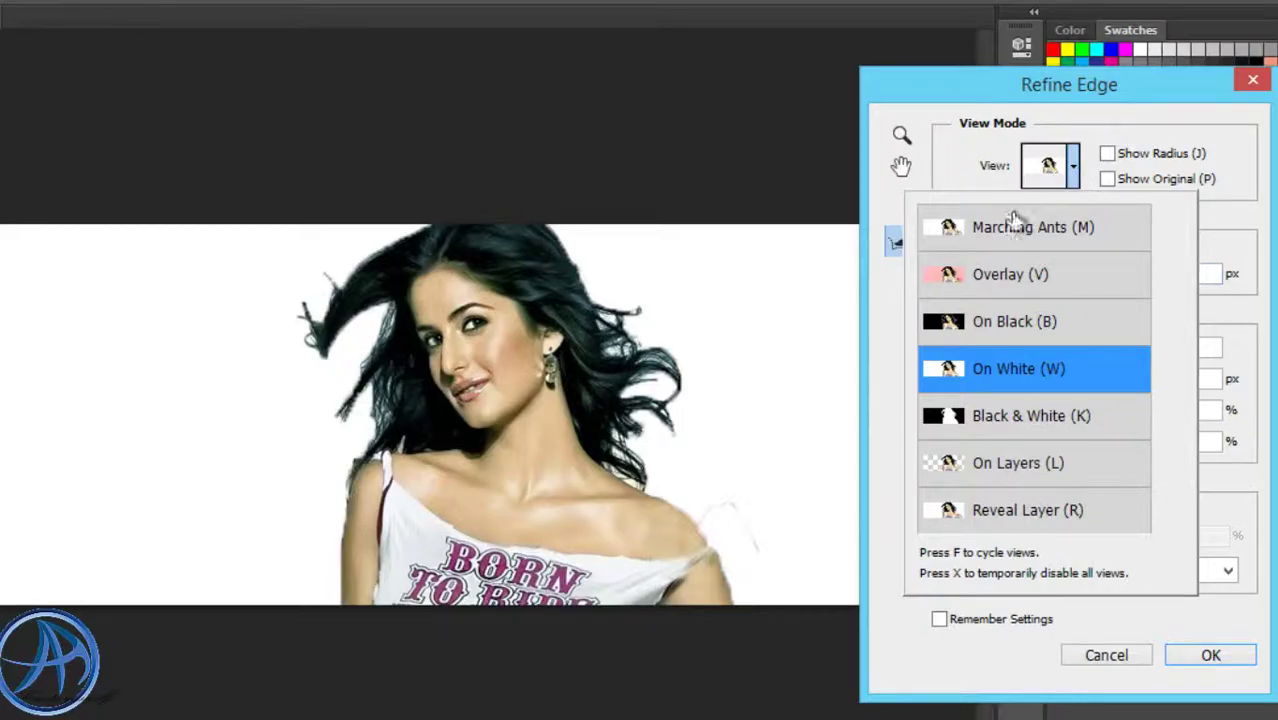
left_click(1000, 276)
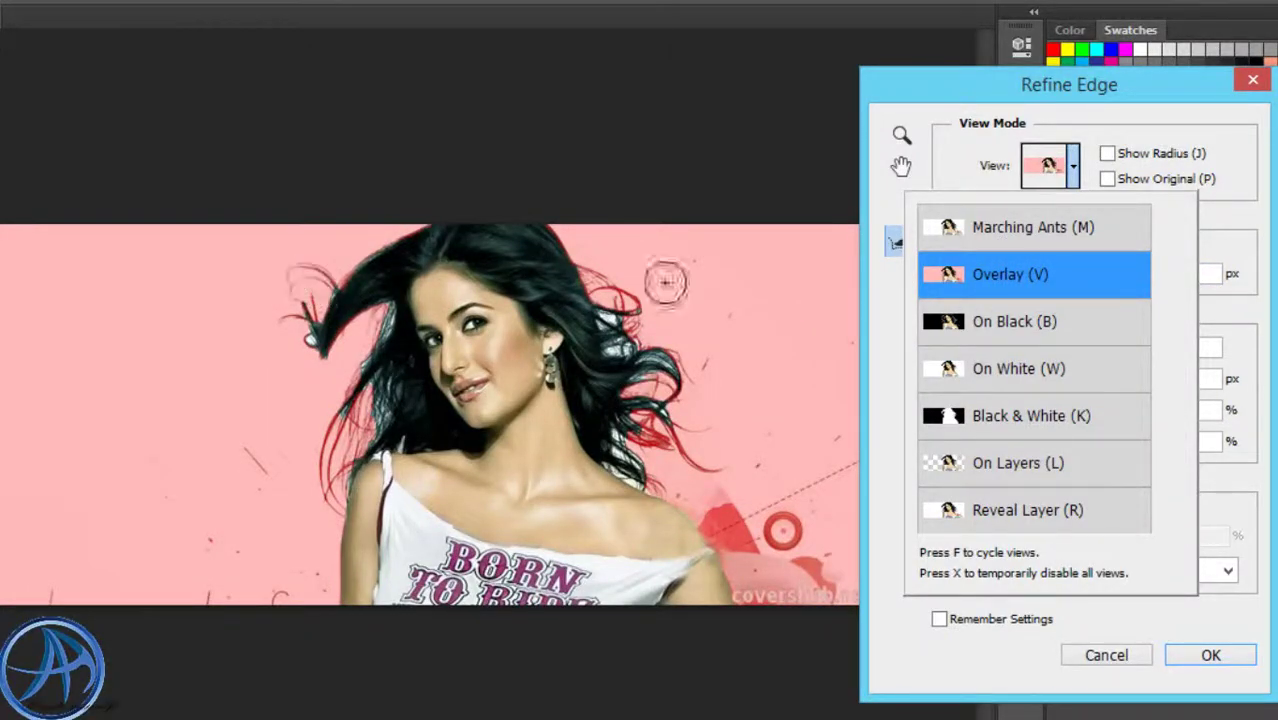
left_click(948, 326)
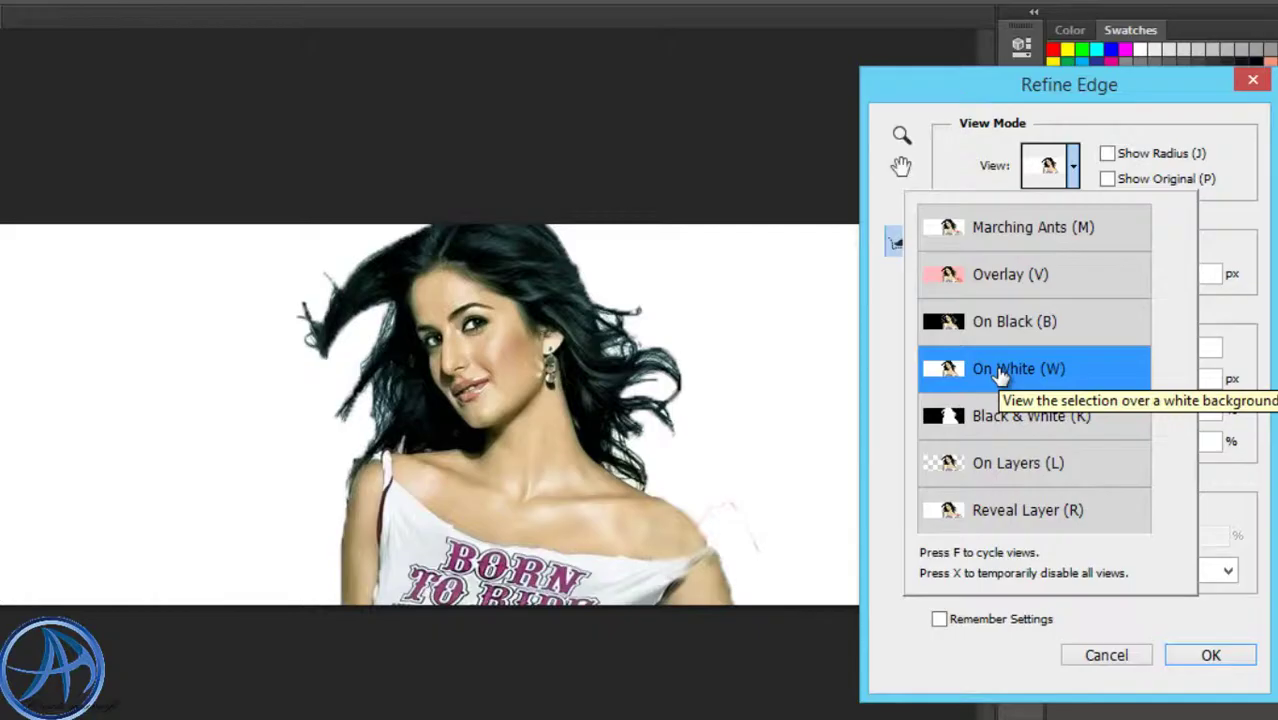
left_click(950, 658)
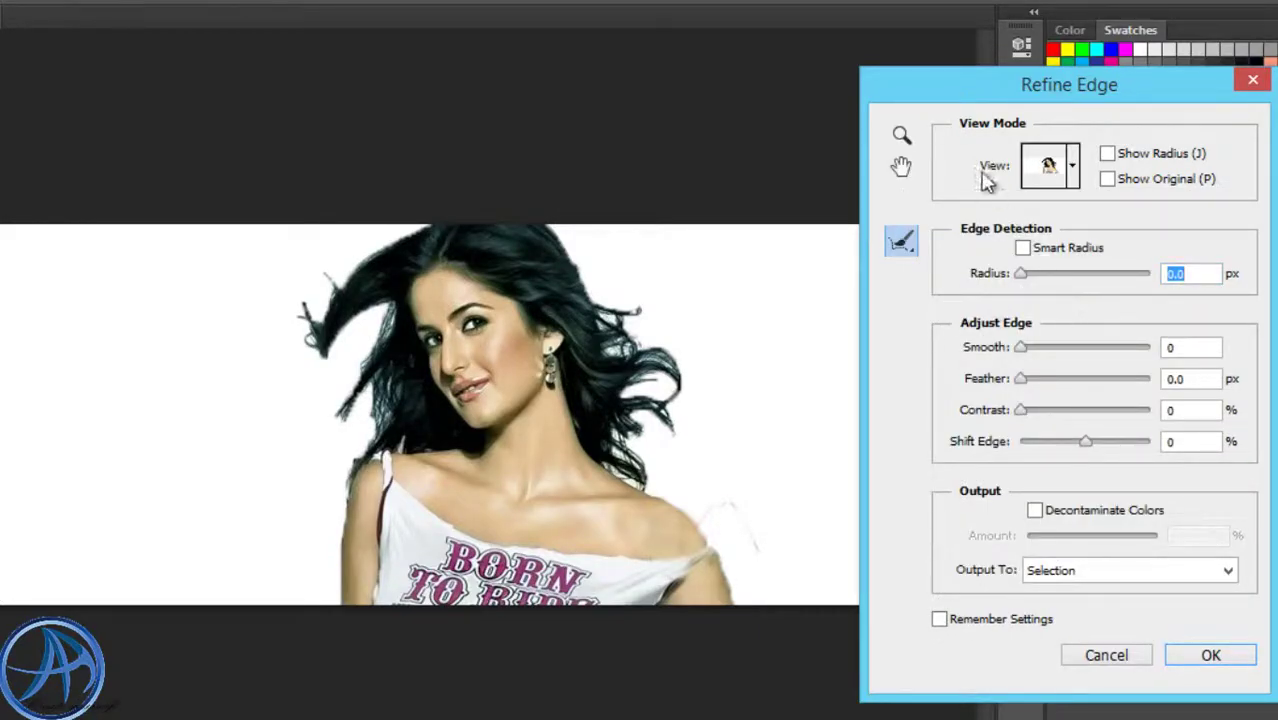
Enable Smart Radius at 250 px and paint Refine Radius up and down the flyaway strand
left_click(1023, 249)
left_click_drag(1022, 275, 1158, 278)
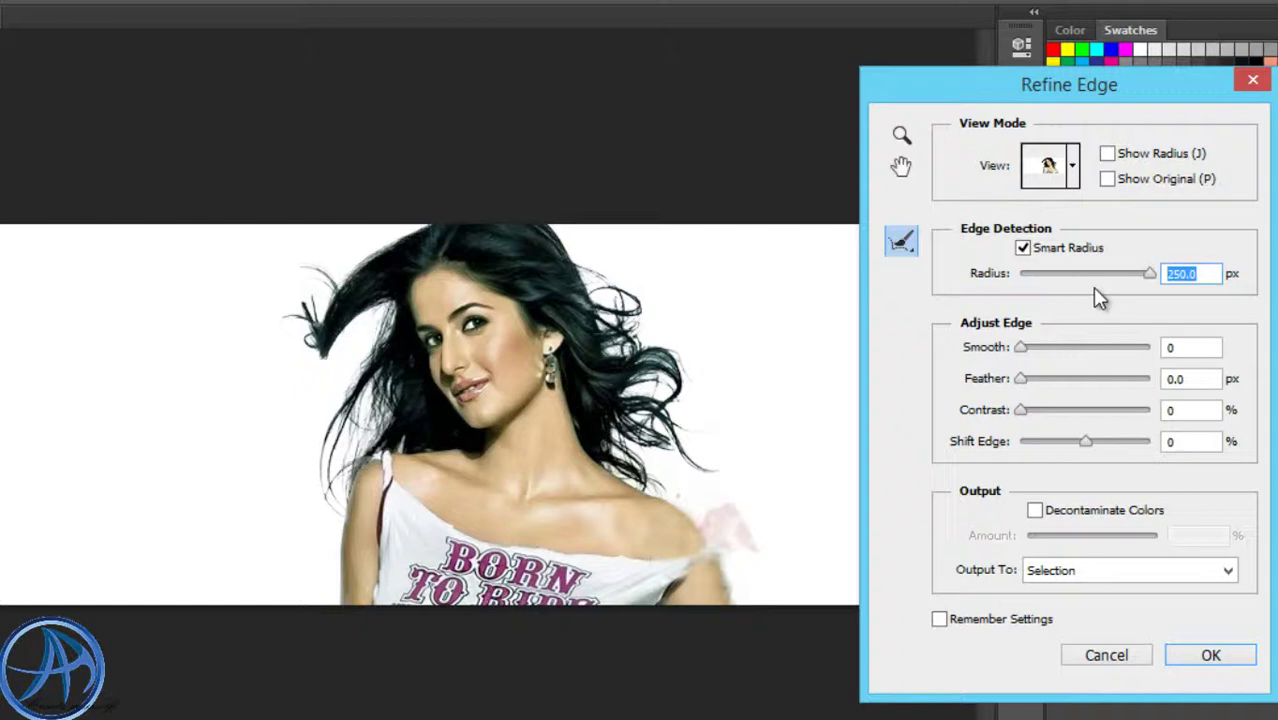
left_click_drag(308, 273, 324, 336)
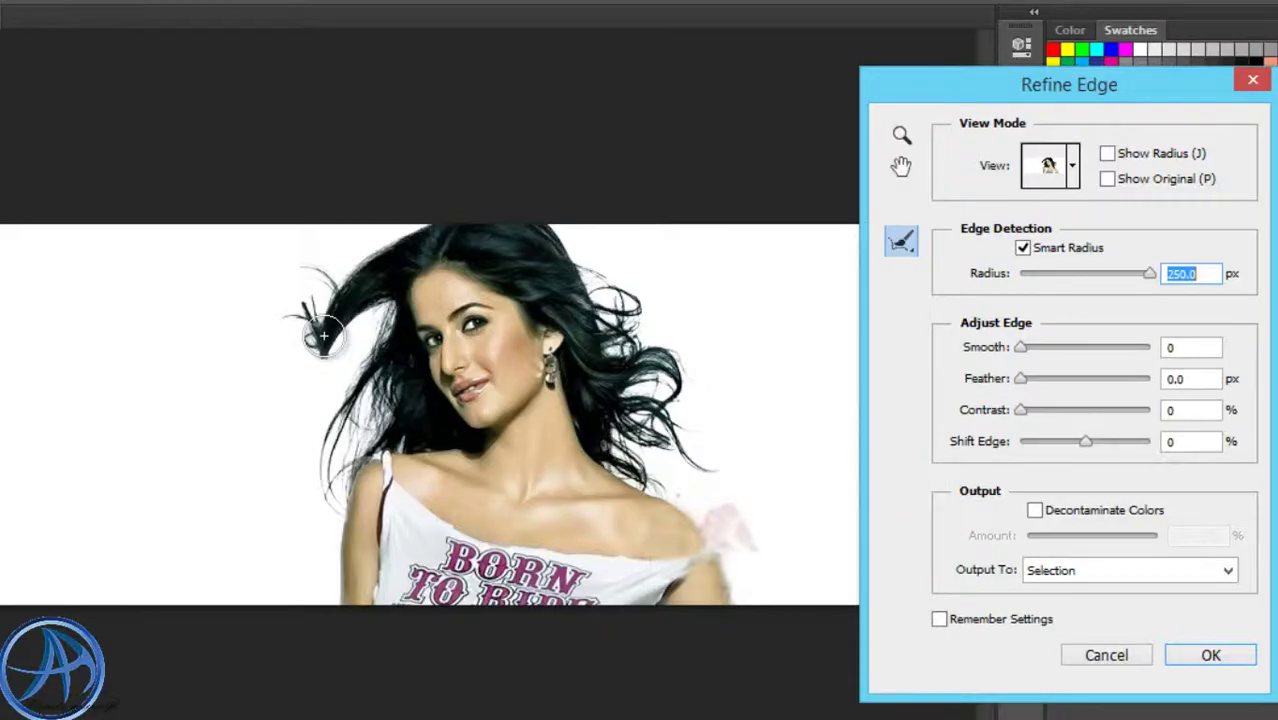
left_click_drag(324, 336, 318, 276)
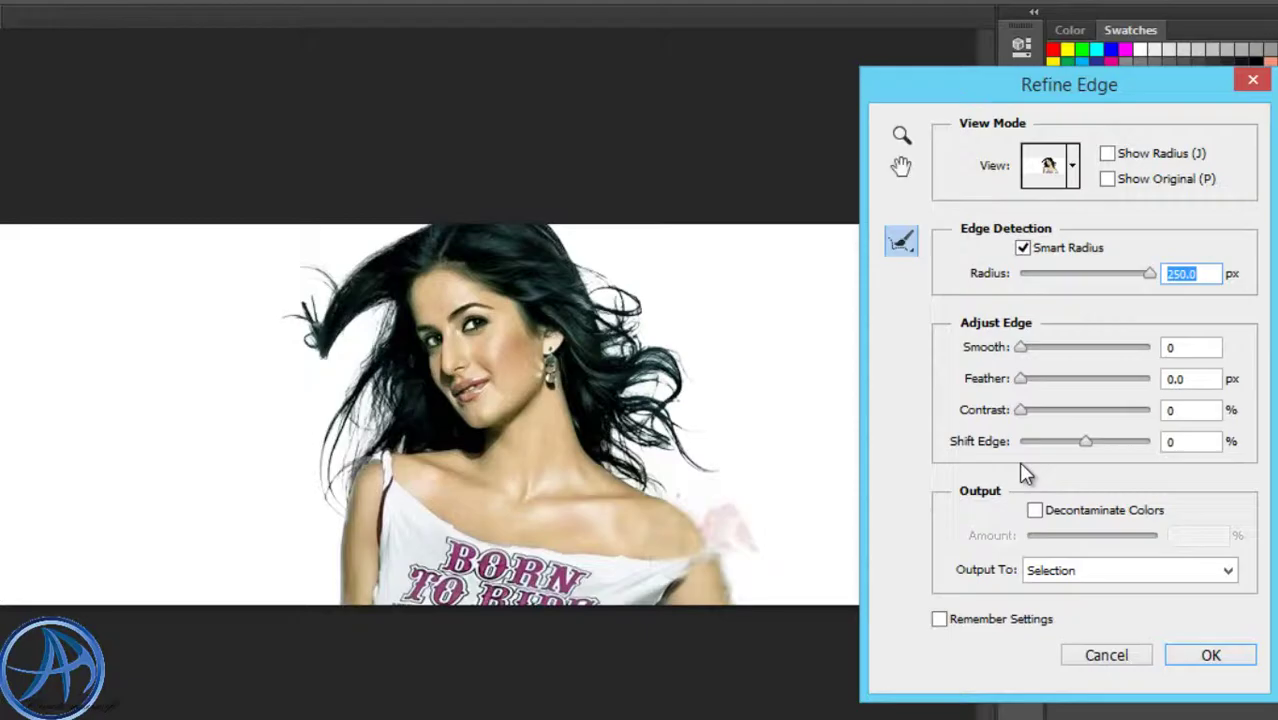
Turn on Decontaminate Colors and adjust its Amount to 79%
left_click(1036, 512)
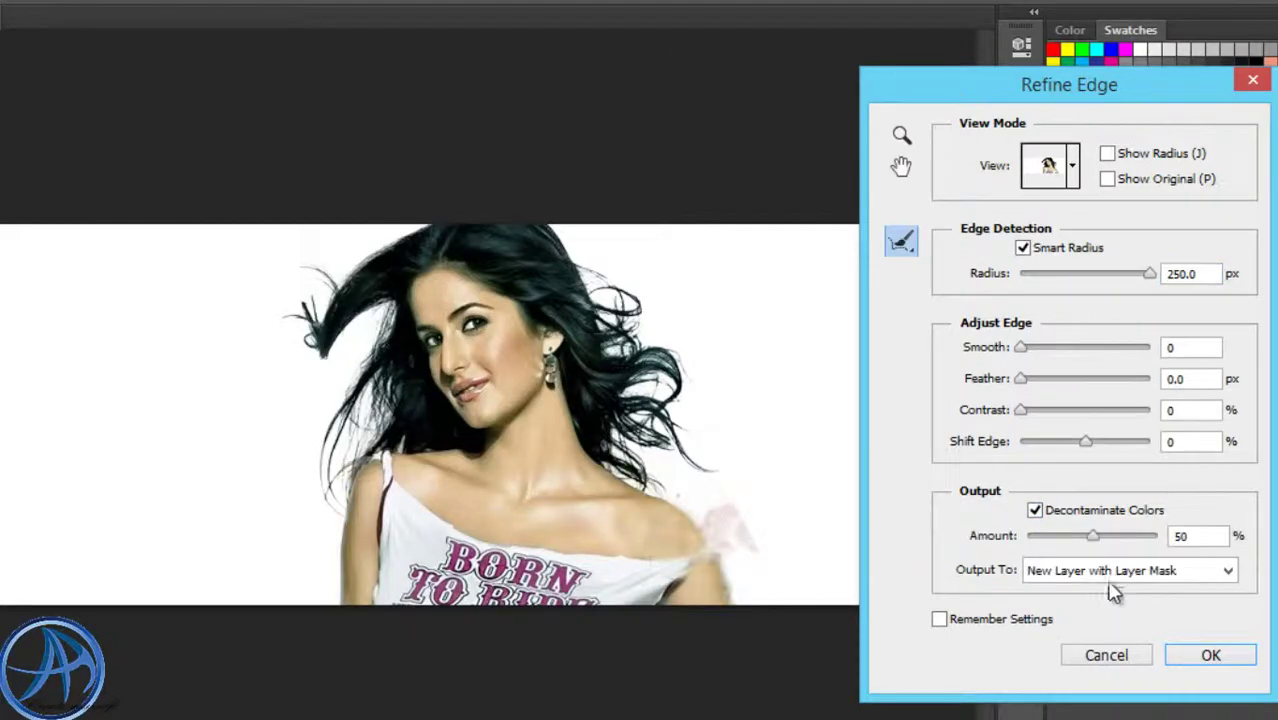
mouse_move(1093, 543)
left_mouse_down()
mouse_move(1141, 537)
mouse_move(1102, 545)
left_mouse_up()
left_click_drag(1107, 542, 1133, 541)
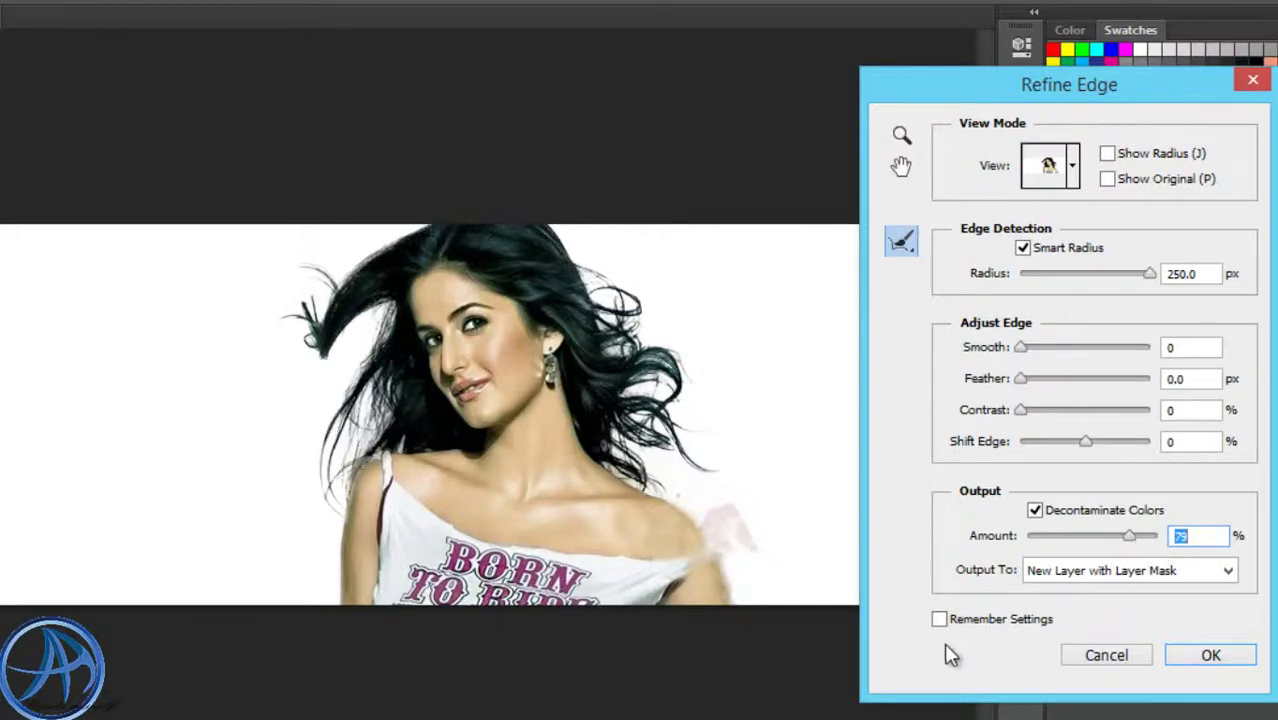
Switch to the Refine Radius Tool and paint over the left hair tips and right hair edge
left_click(916, 254)
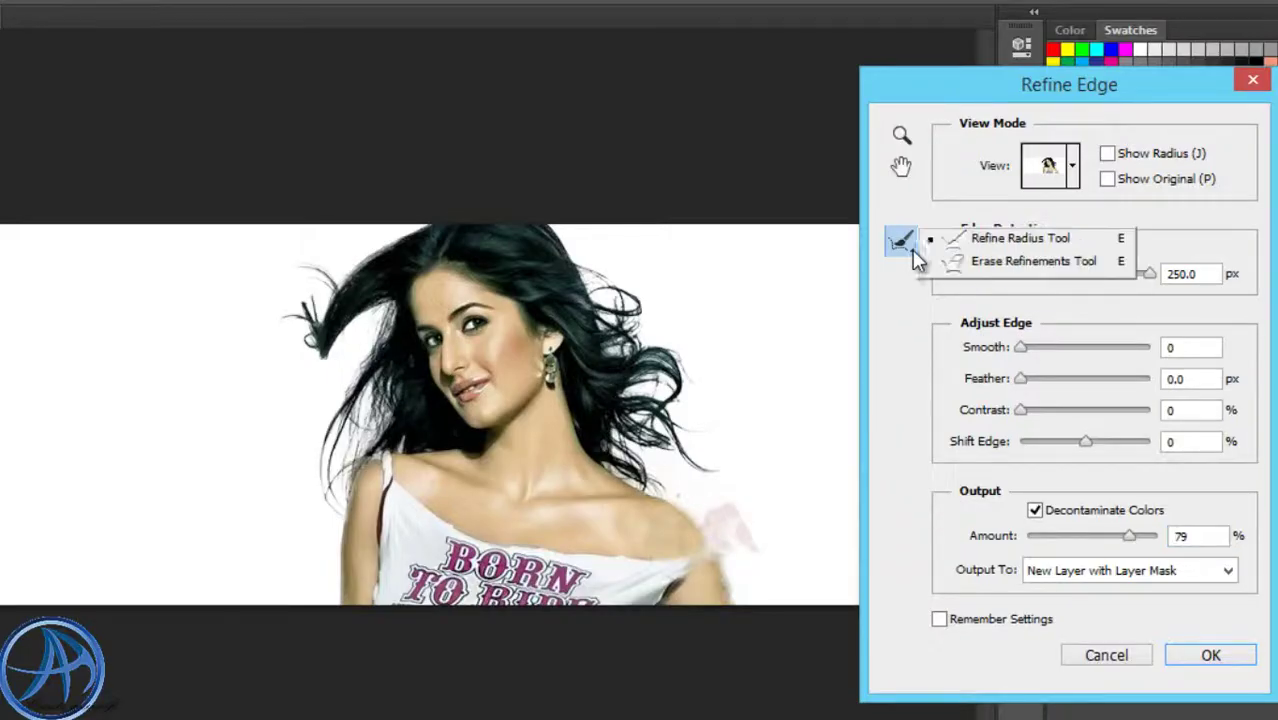
left_click(1050, 240)
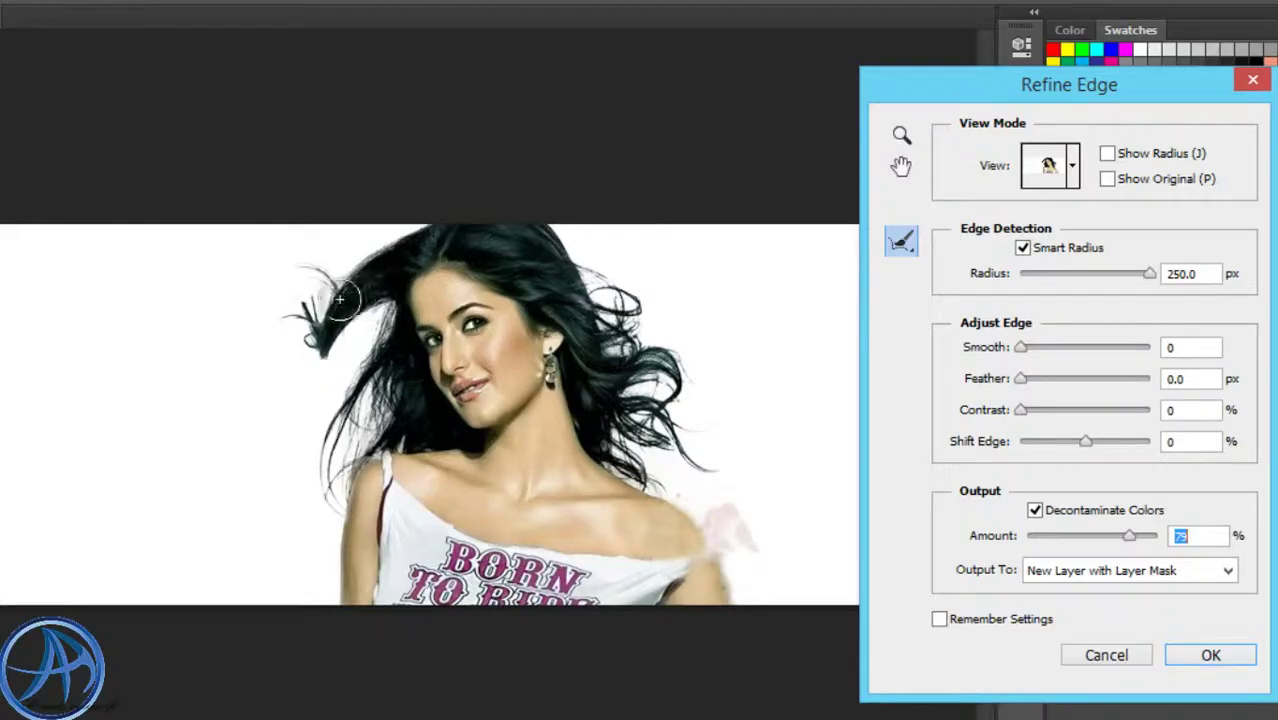
mouse_move(297, 297)
left_mouse_down()
mouse_move(302, 250)
mouse_move(298, 290)
mouse_move(360, 420)
mouse_move(330, 458)
mouse_move(325, 514)
mouse_move(342, 488)
mouse_move(330, 440)
mouse_move(342, 343)
mouse_move(347, 325)
mouse_move(337, 374)
mouse_move(385, 268)
left_mouse_up()
mouse_move(613, 283)
left_mouse_down()
mouse_move(706, 392)
mouse_move(723, 445)
mouse_move(700, 402)
mouse_move(701, 358)
mouse_move(702, 471)
mouse_move(667, 485)
mouse_move(701, 490)
mouse_move(700, 454)
mouse_move(674, 416)
mouse_move(713, 441)
mouse_move(683, 386)
mouse_move(700, 358)
mouse_move(705, 431)
mouse_move(686, 357)
mouse_move(573, 253)
left_mouse_up()
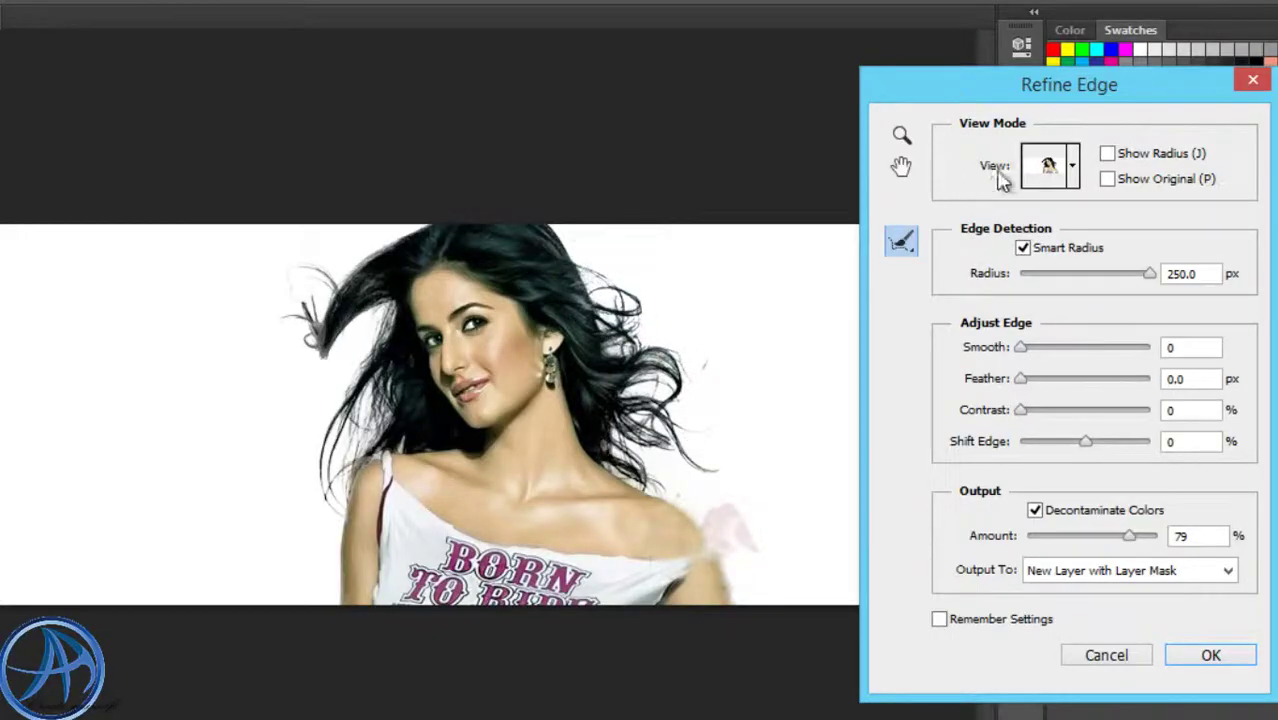
Preview the cutout in Reveal Layer, On White, Black & White and On Layers views
left_click(1071, 172)
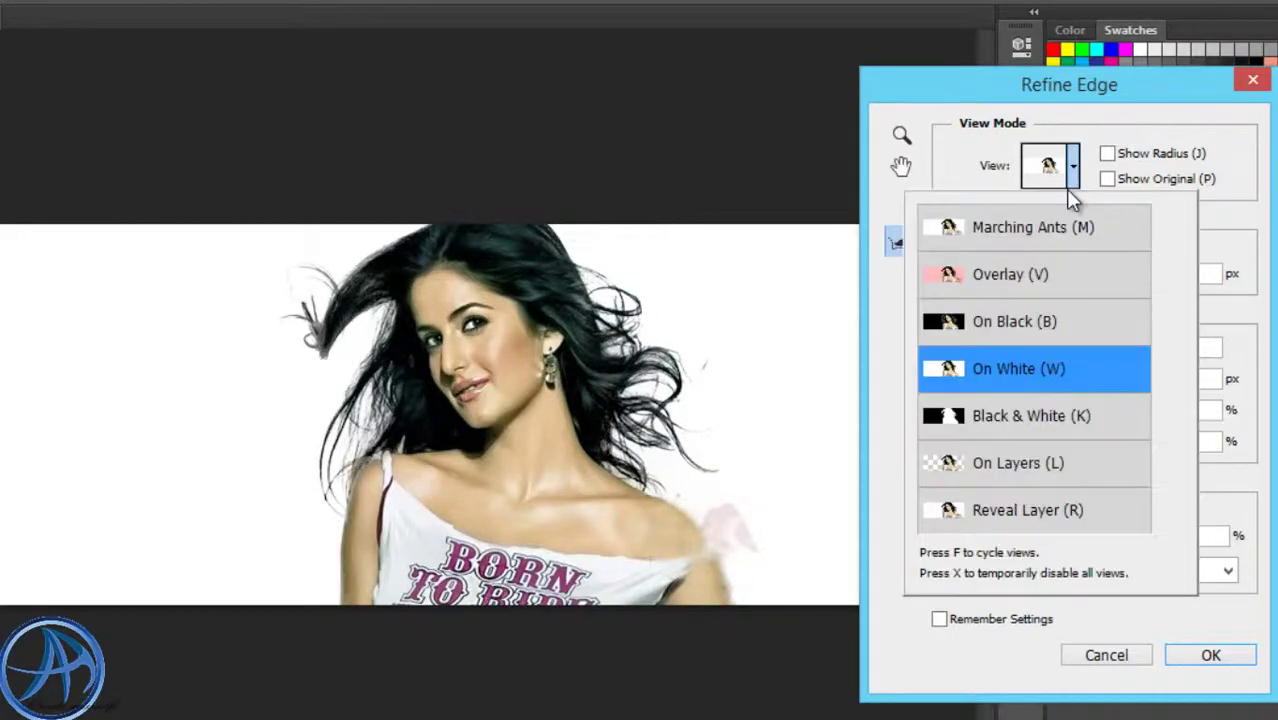
left_click(1015, 512)
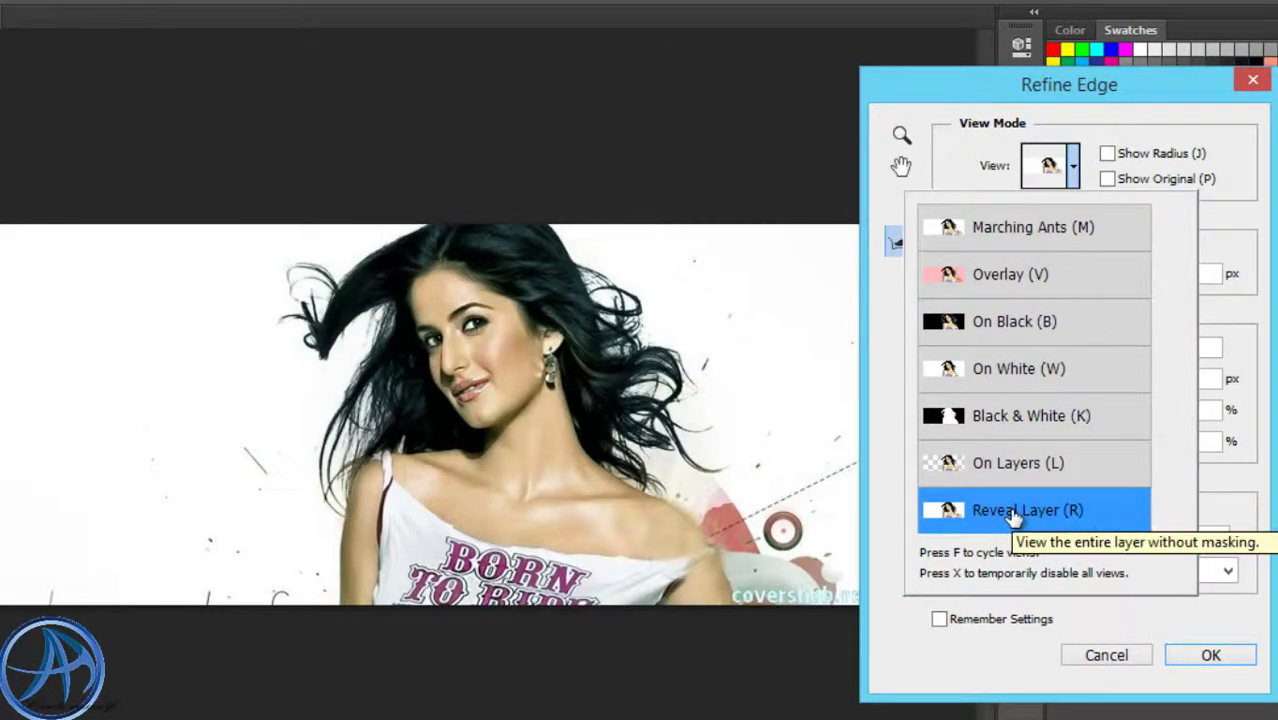
left_click(1037, 372)
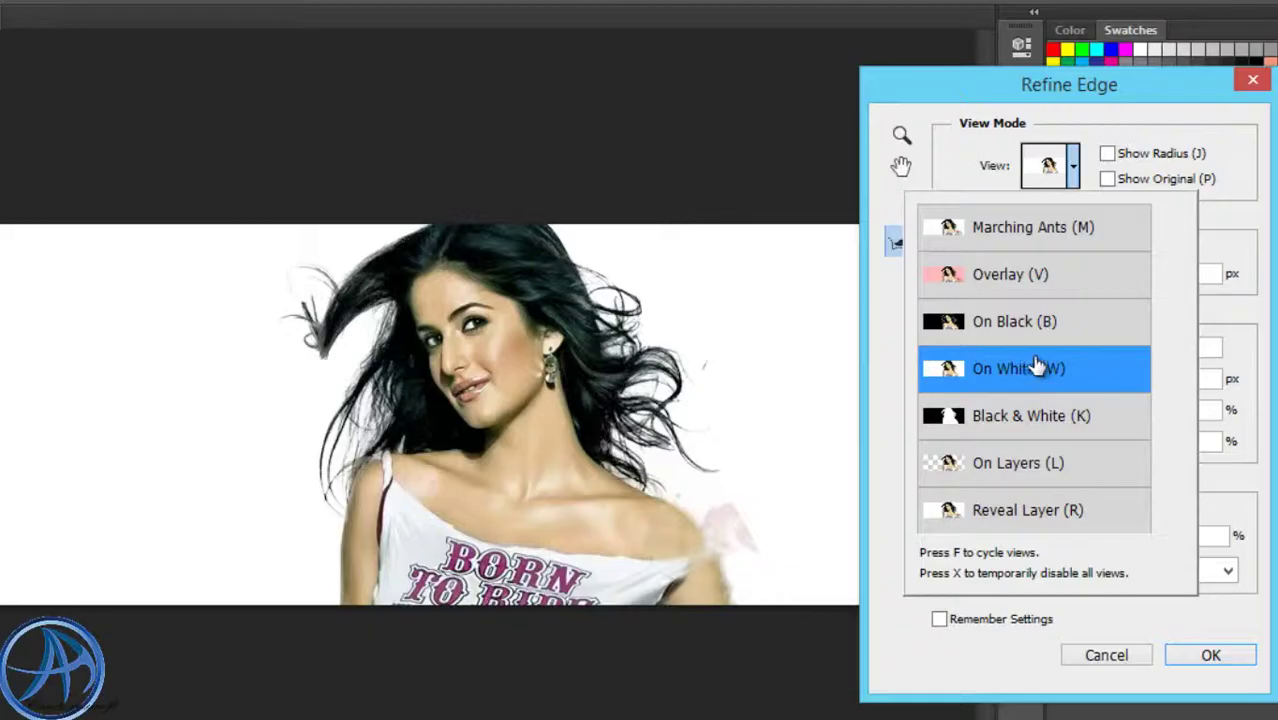
left_click(1048, 423)
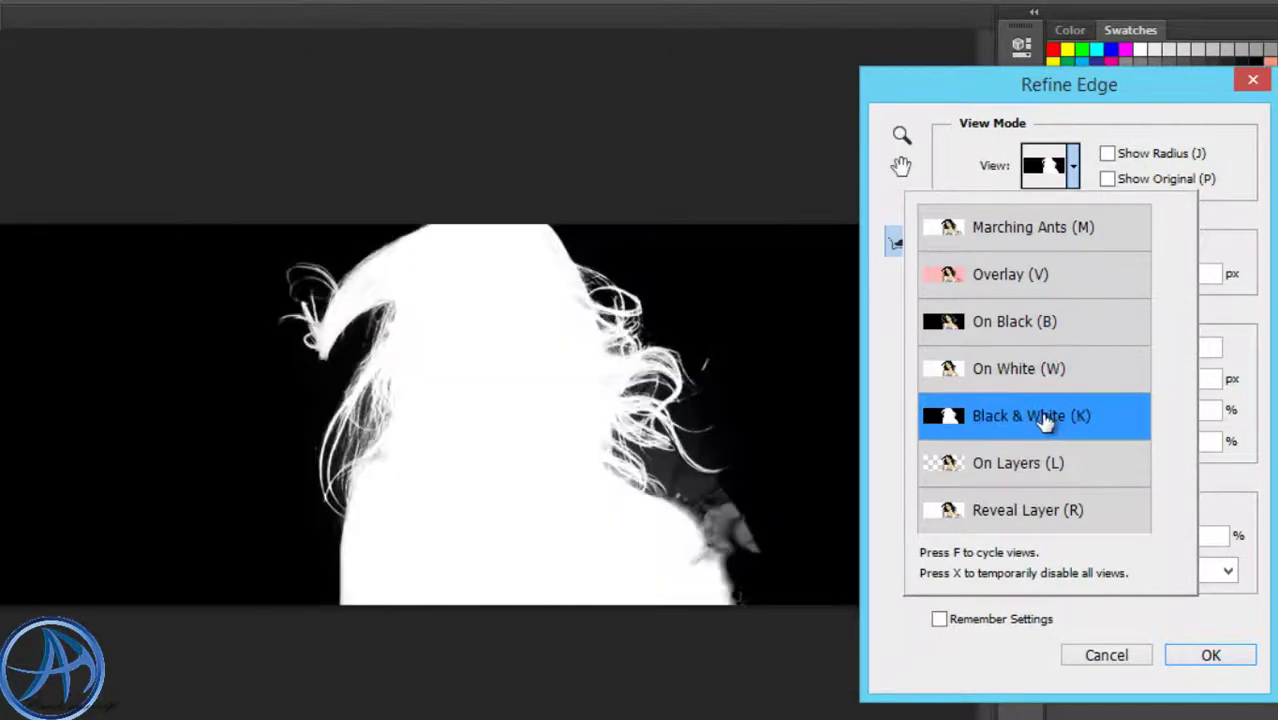
left_click(1007, 470)
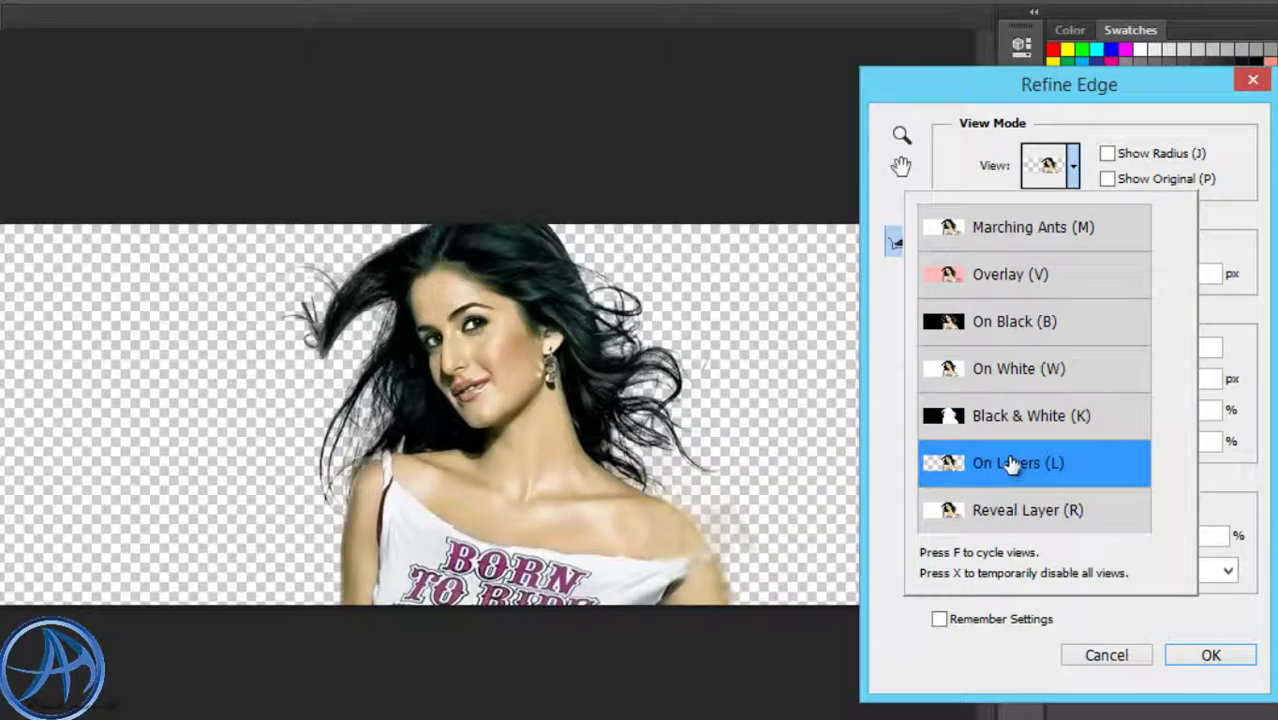
left_click(1025, 428)
Paint more Refine Radius strokes on the left and right hair, back in On White view
mouse_move(298, 290)
left_mouse_down()
mouse_move(289, 334)
mouse_move(308, 308)
mouse_move(332, 430)
mouse_move(322, 522)
left_mouse_up()
left_click(1060, 168)
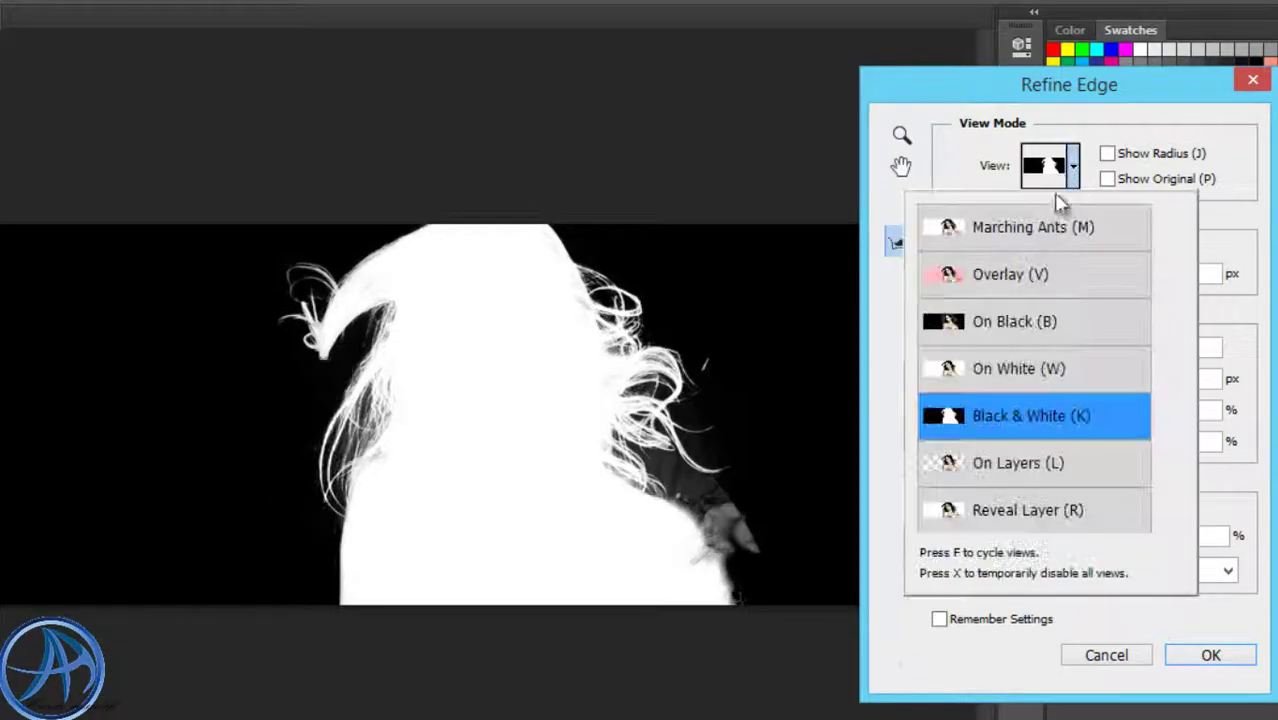
left_click(1022, 378)
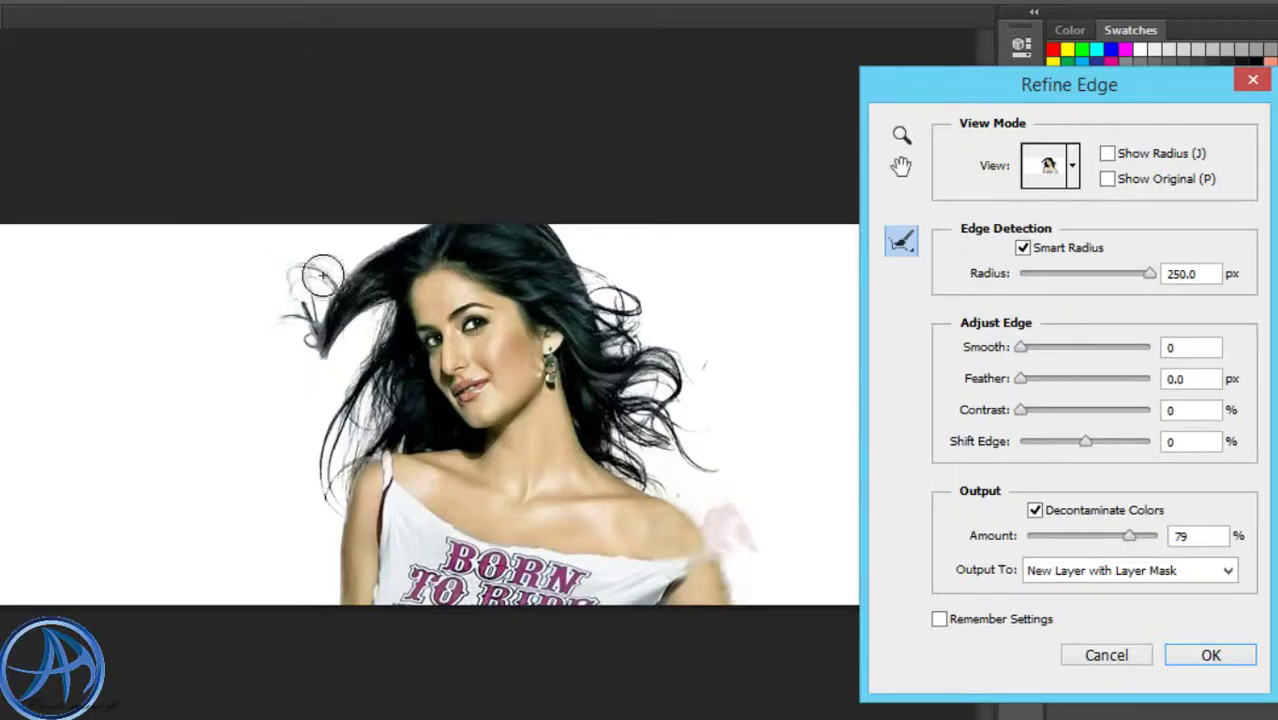
left_click_drag(368, 415, 320, 539)
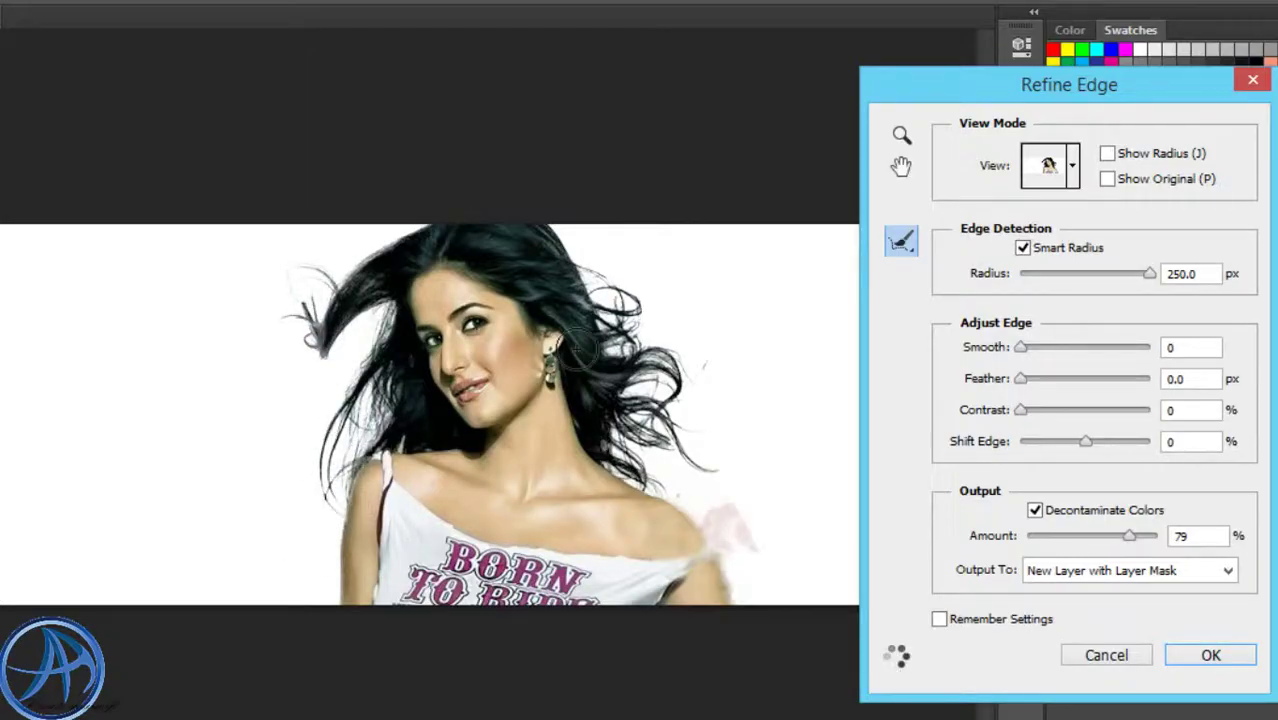
left_click_drag(577, 349, 680, 452)
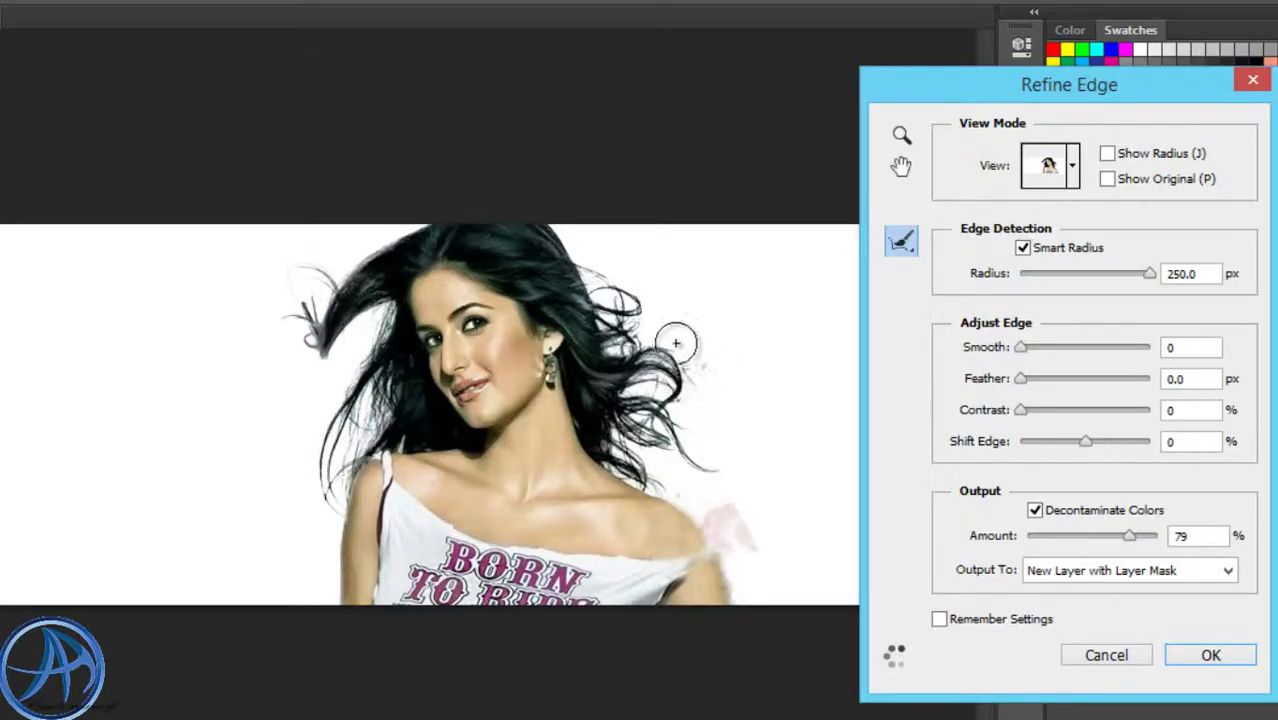
Output to New Layer with Layer Mask, apply Refine Edge, then zoom in and out to check edges
left_click(1108, 575)
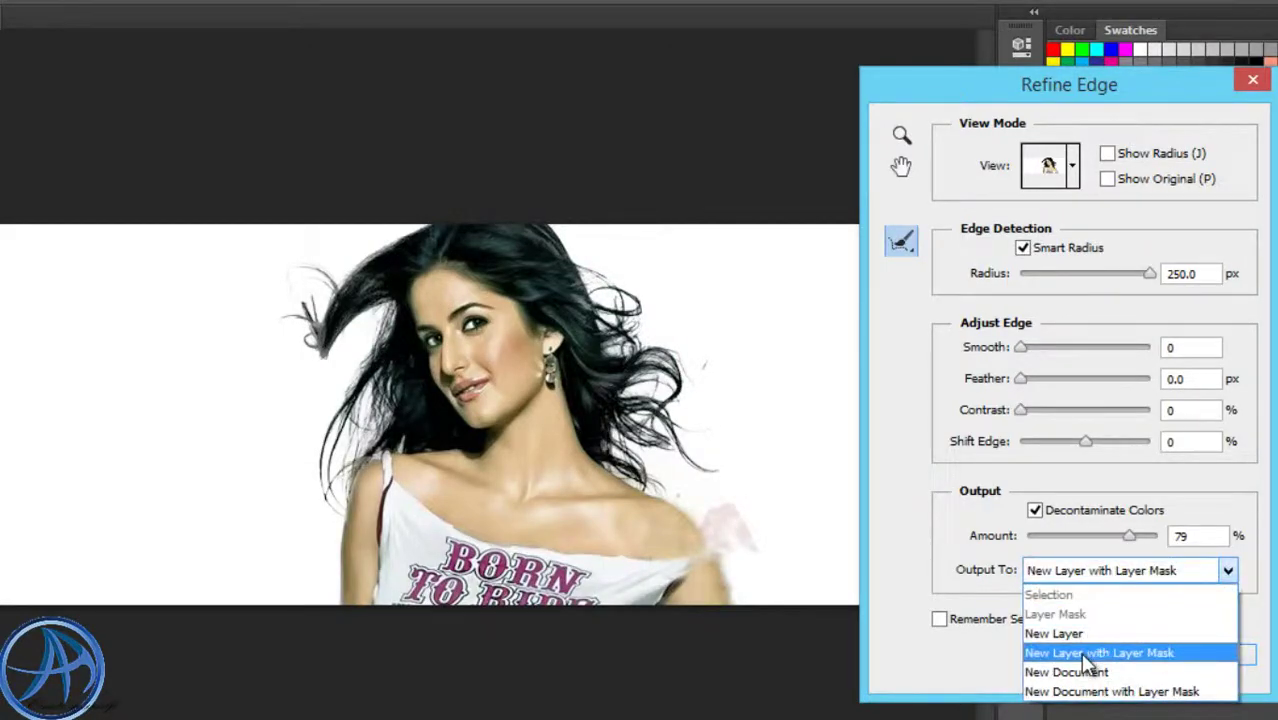
left_click(1085, 653)
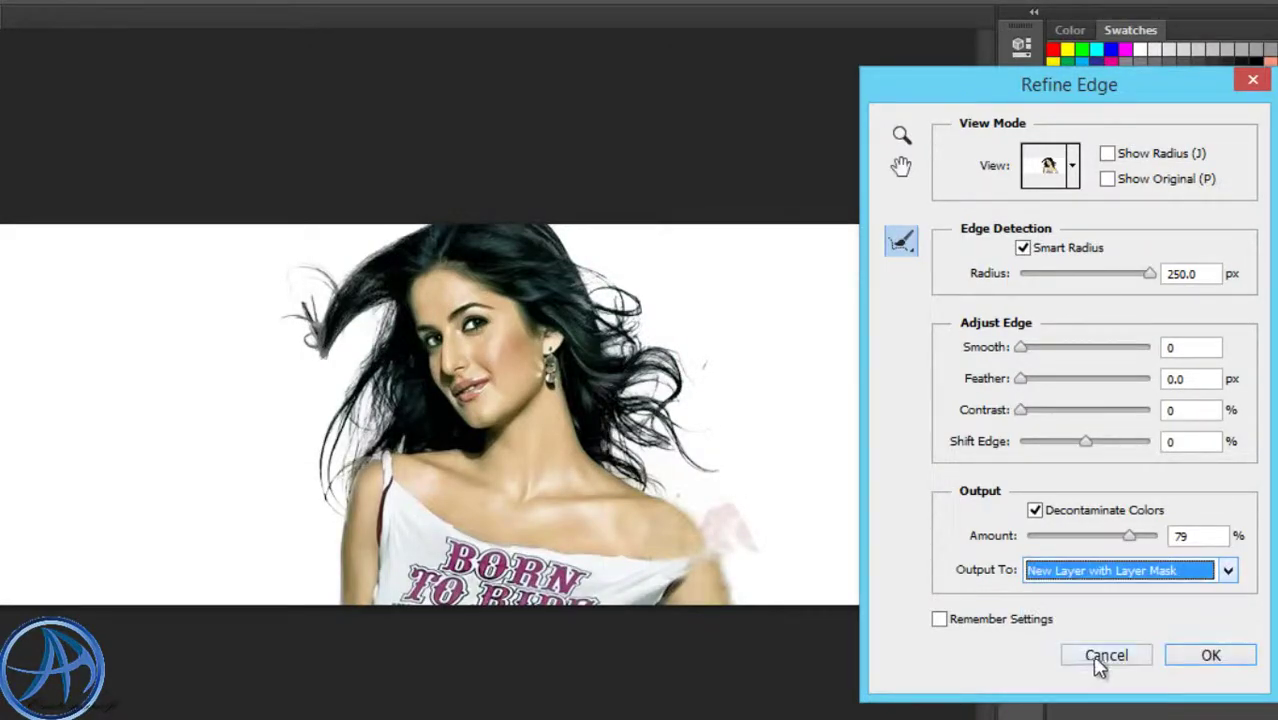
left_click(1208, 658)
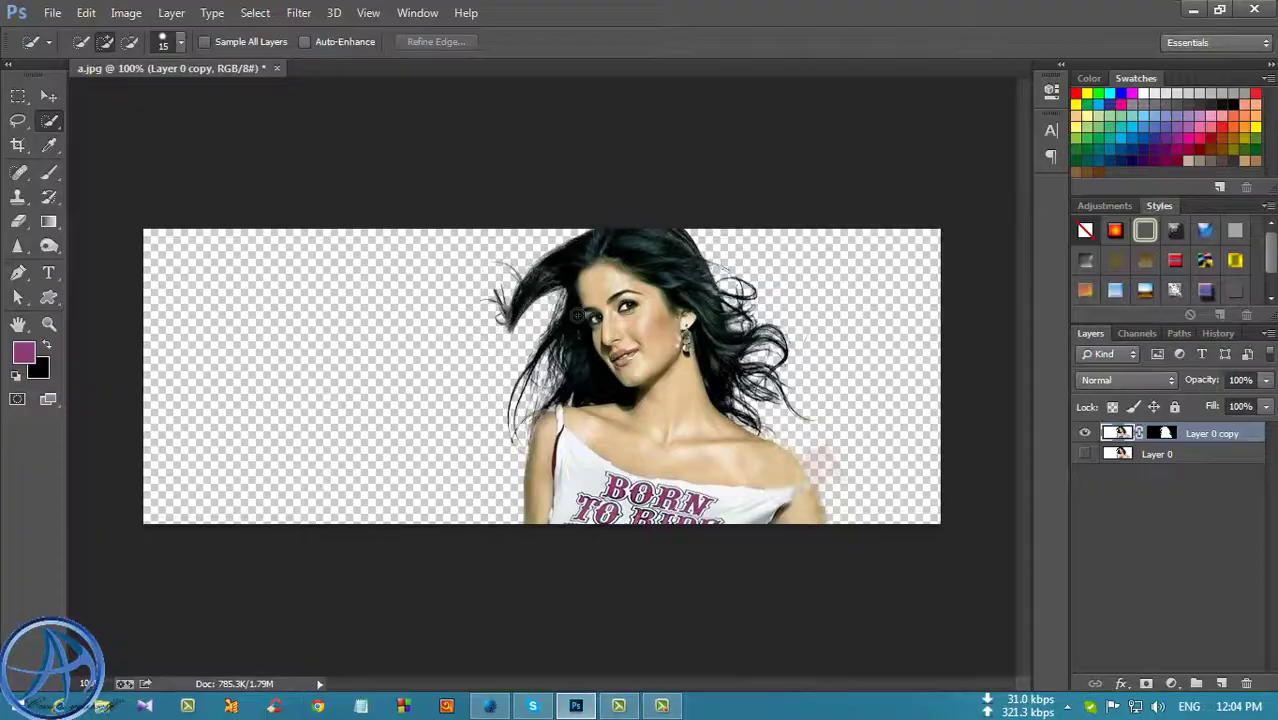
left_click(640, 322)
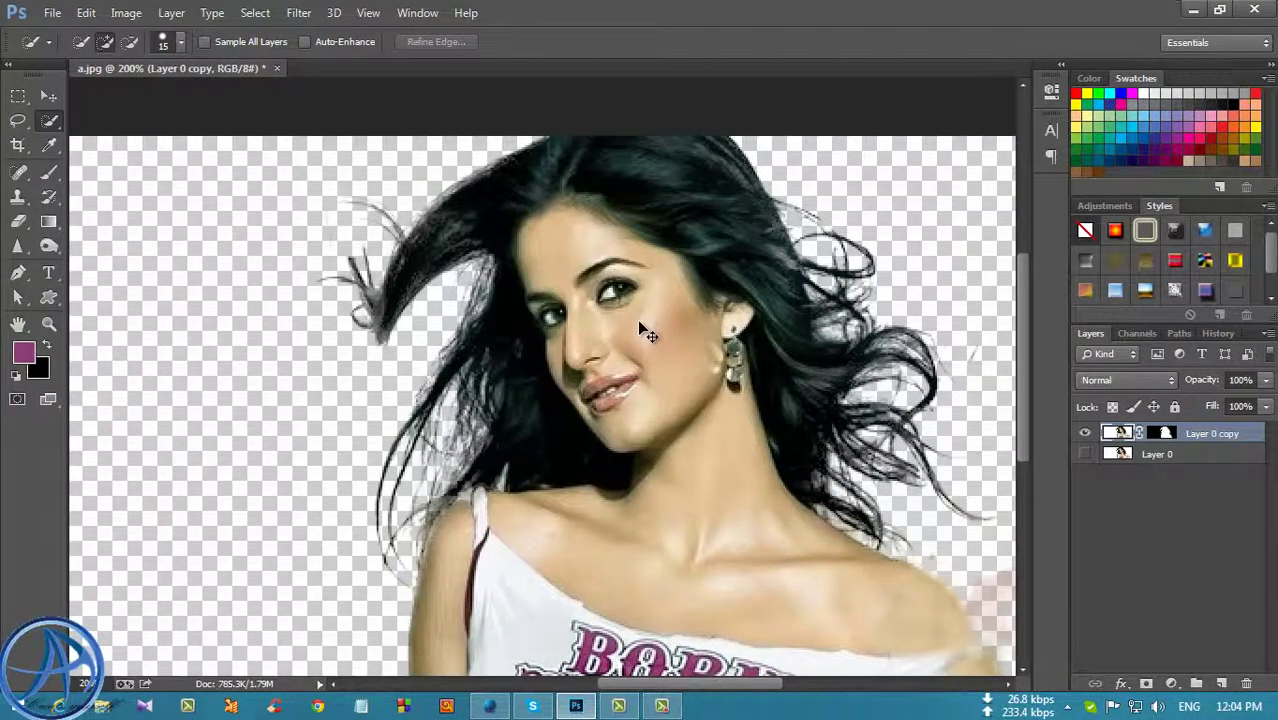
key("ctrl+minus")
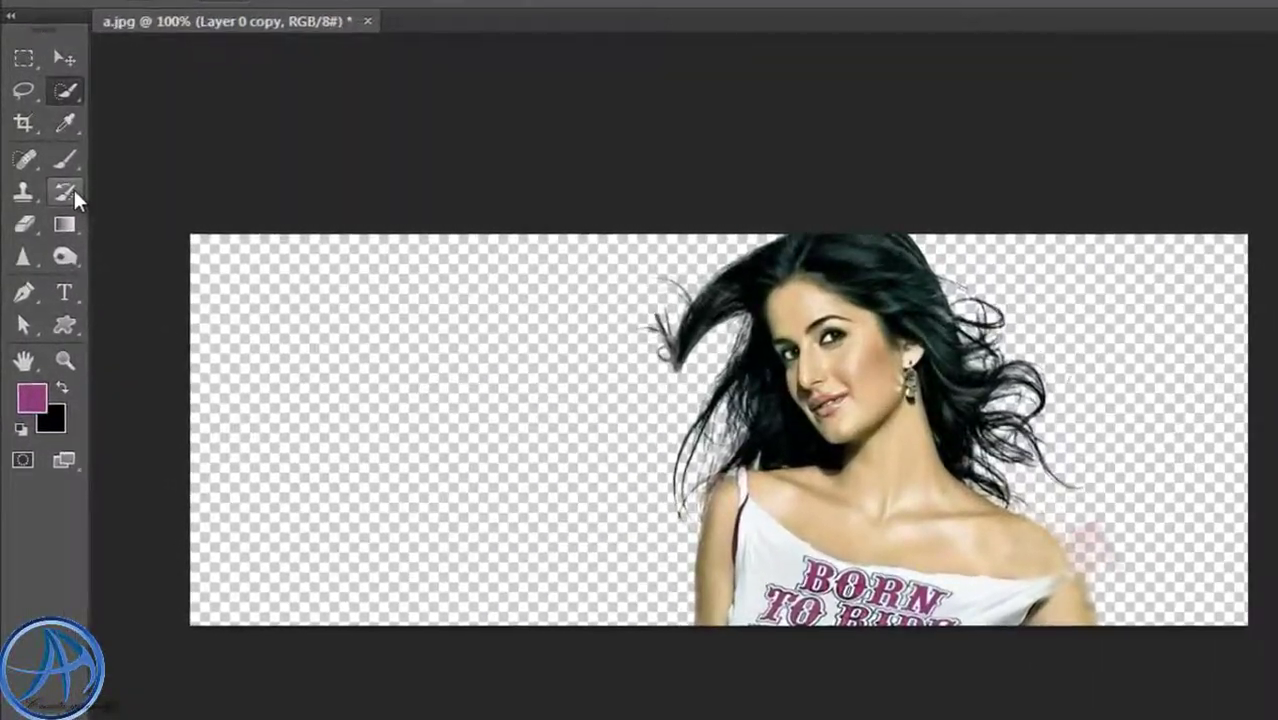
Pick the History Brush, then shift the woman slightly left with the Move Tool and an arrow nudge
left_click(50, 197)
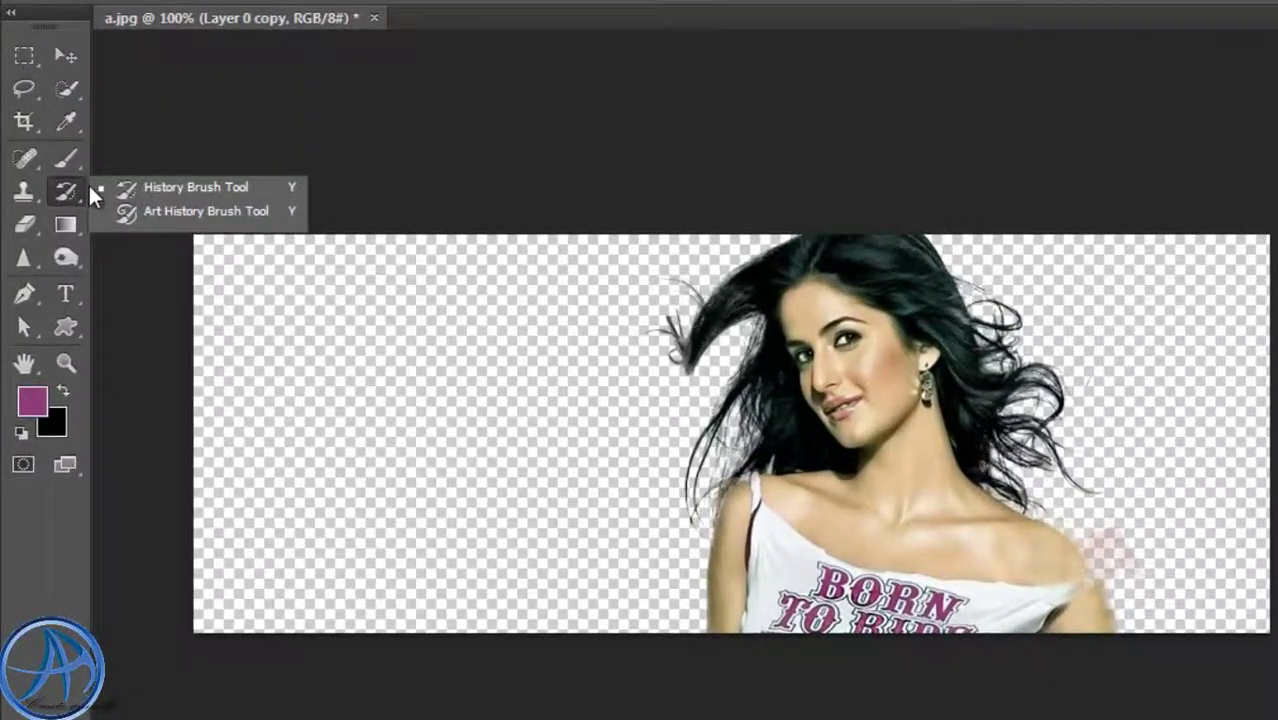
left_click(141, 186)
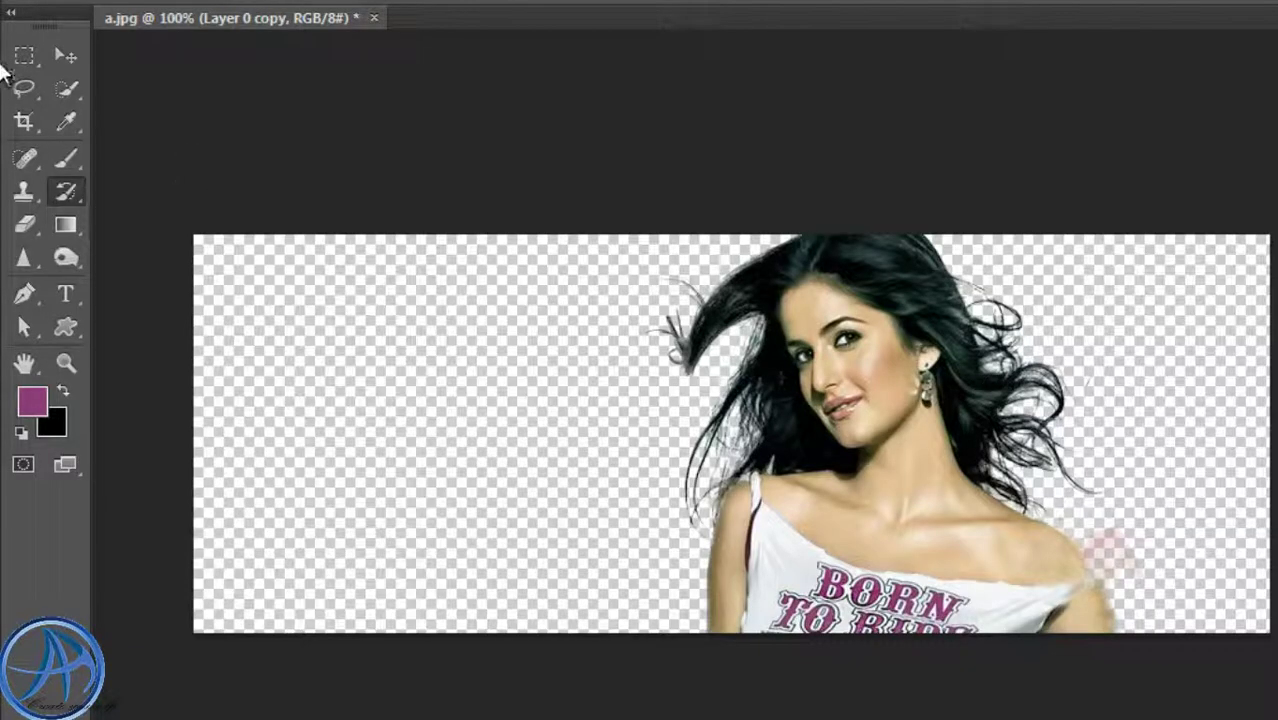
left_click(64, 52)
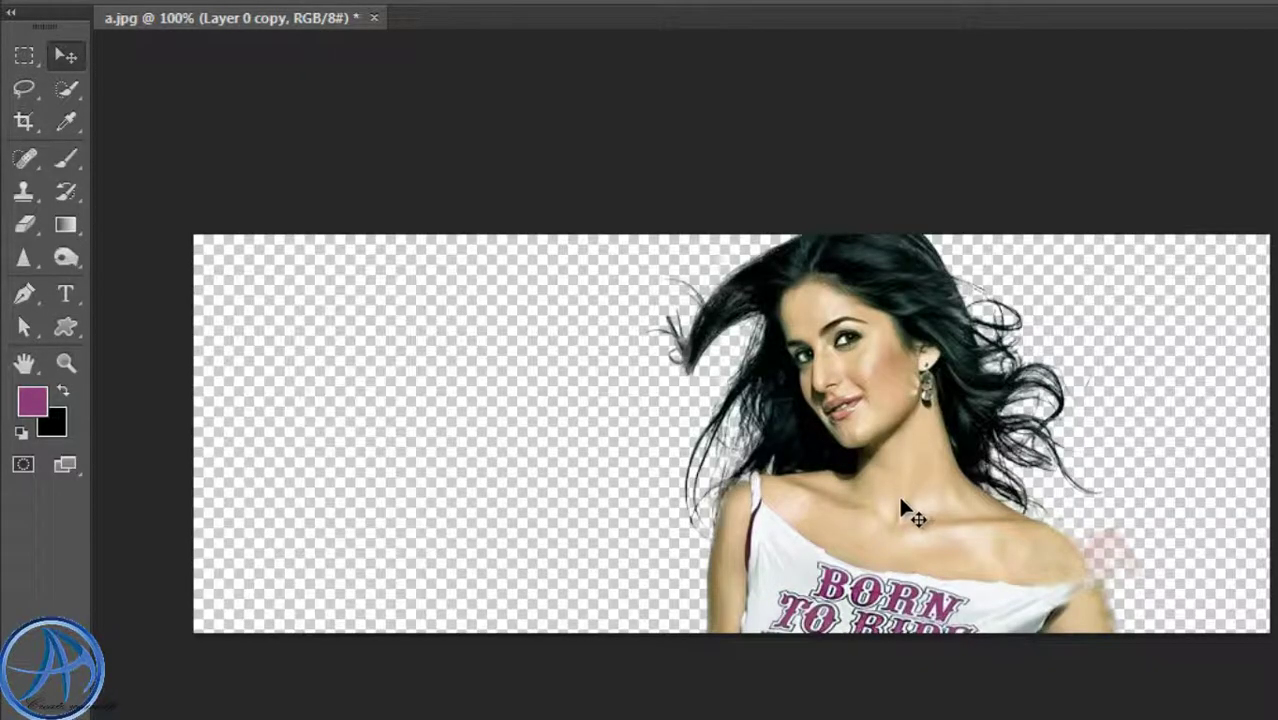
mouse_move(899, 500)
left_mouse_down()
mouse_move(842, 497)
mouse_move(928, 489)
mouse_move(722, 488)
mouse_move(786, 468)
mouse_move(868, 505)
mouse_move(850, 505)
mouse_move(887, 502)
left_mouse_up()
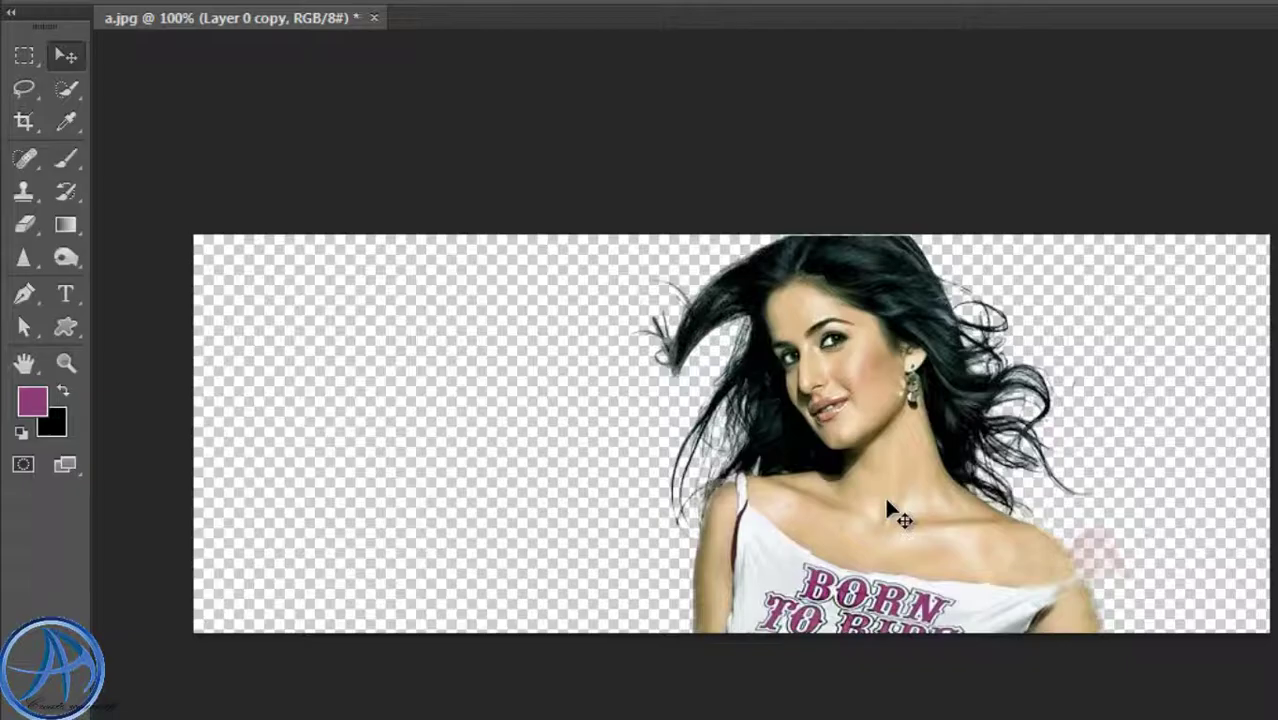
key("shift+Right")
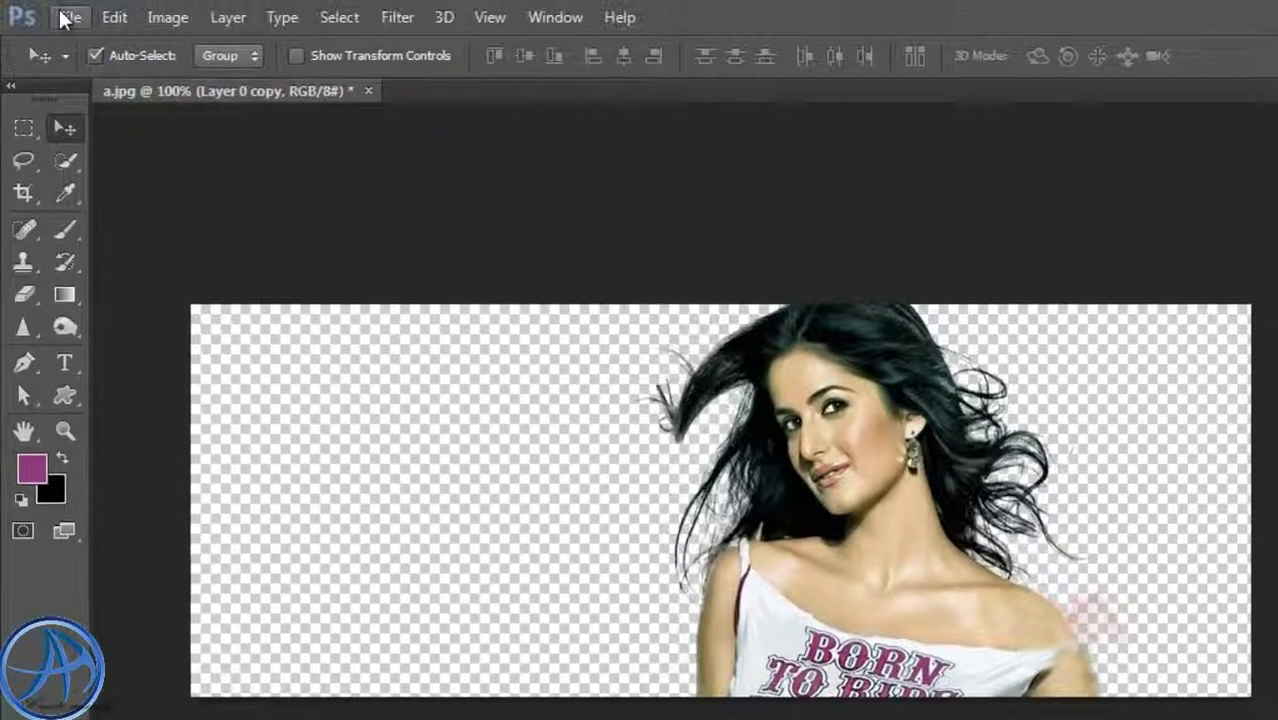
Open UN_County_Hall.jpg through File > Open and toggle between it and the a.jpg tab
left_click(66, 17)
left_click(170, 69)
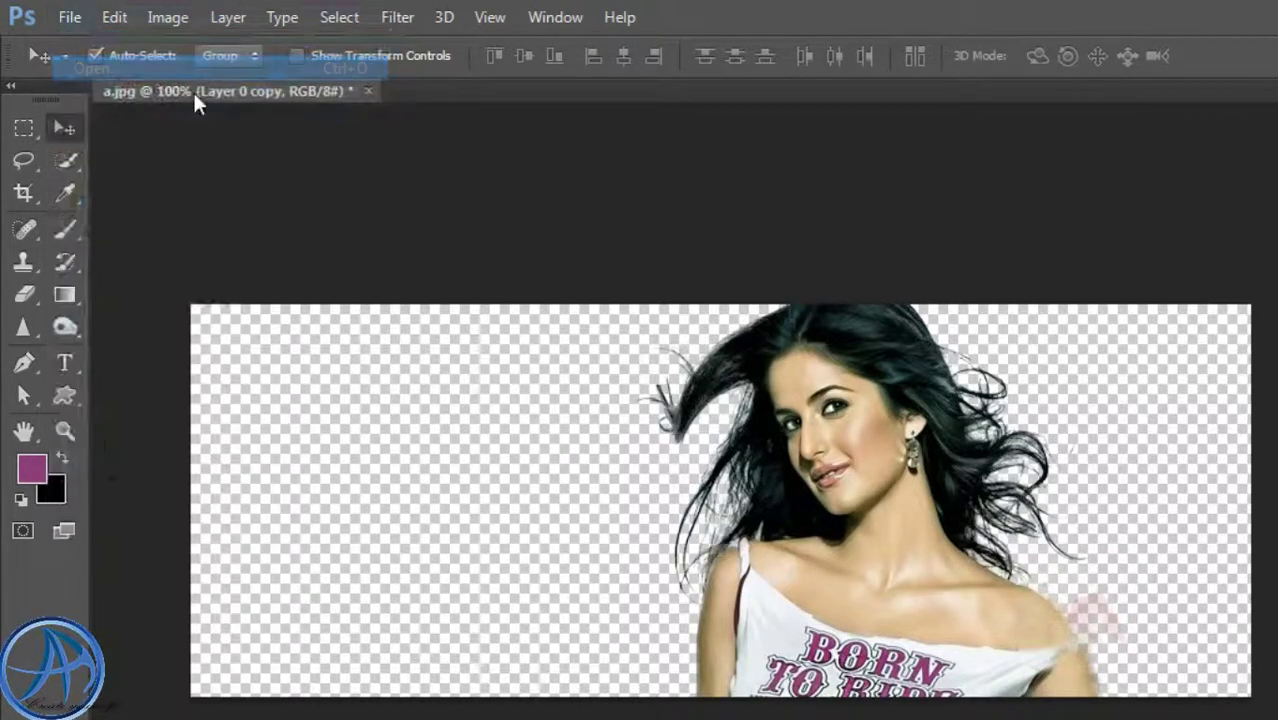
left_click_drag(828, 219, 842, 428)
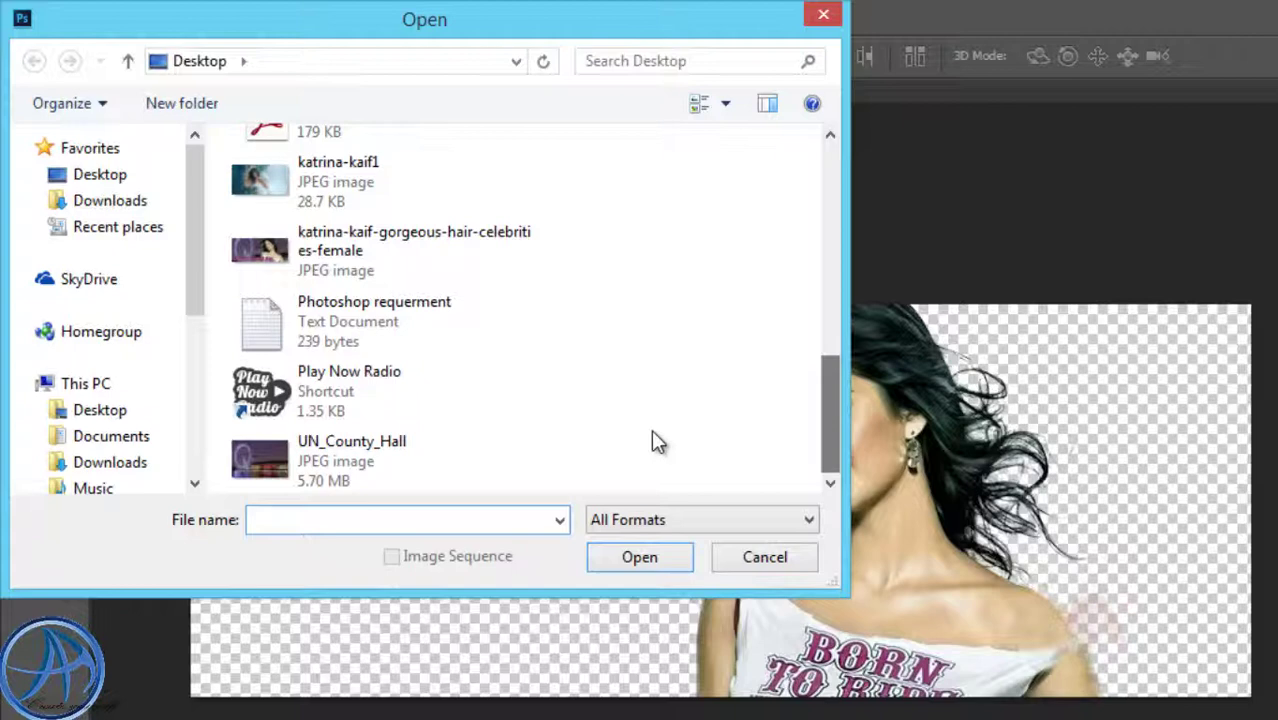
double_click(393, 458)
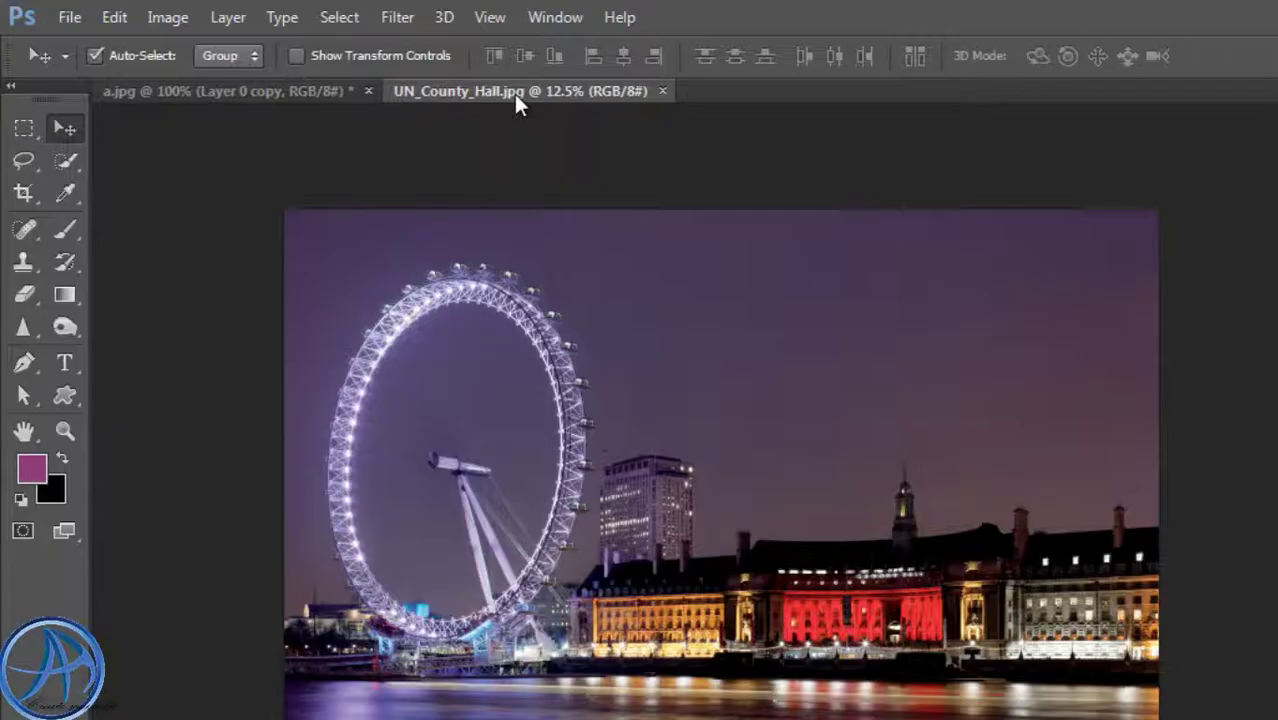
left_click(313, 96)
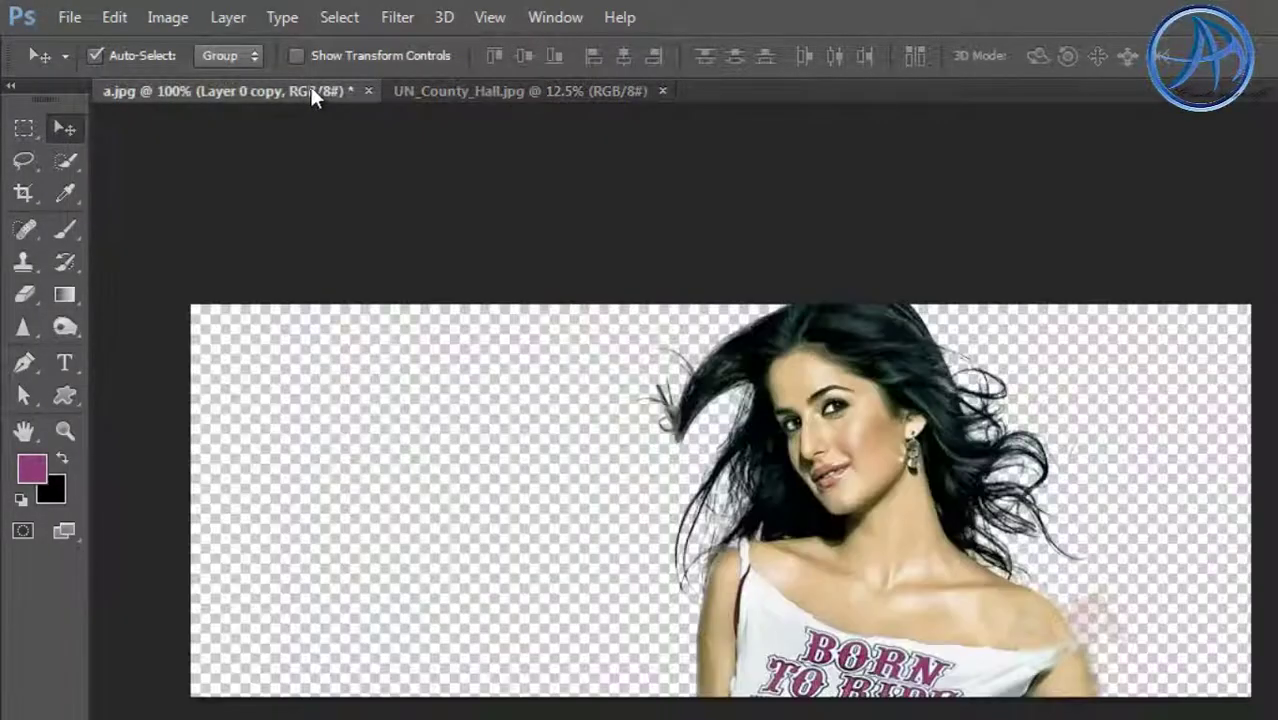
left_click(497, 92)
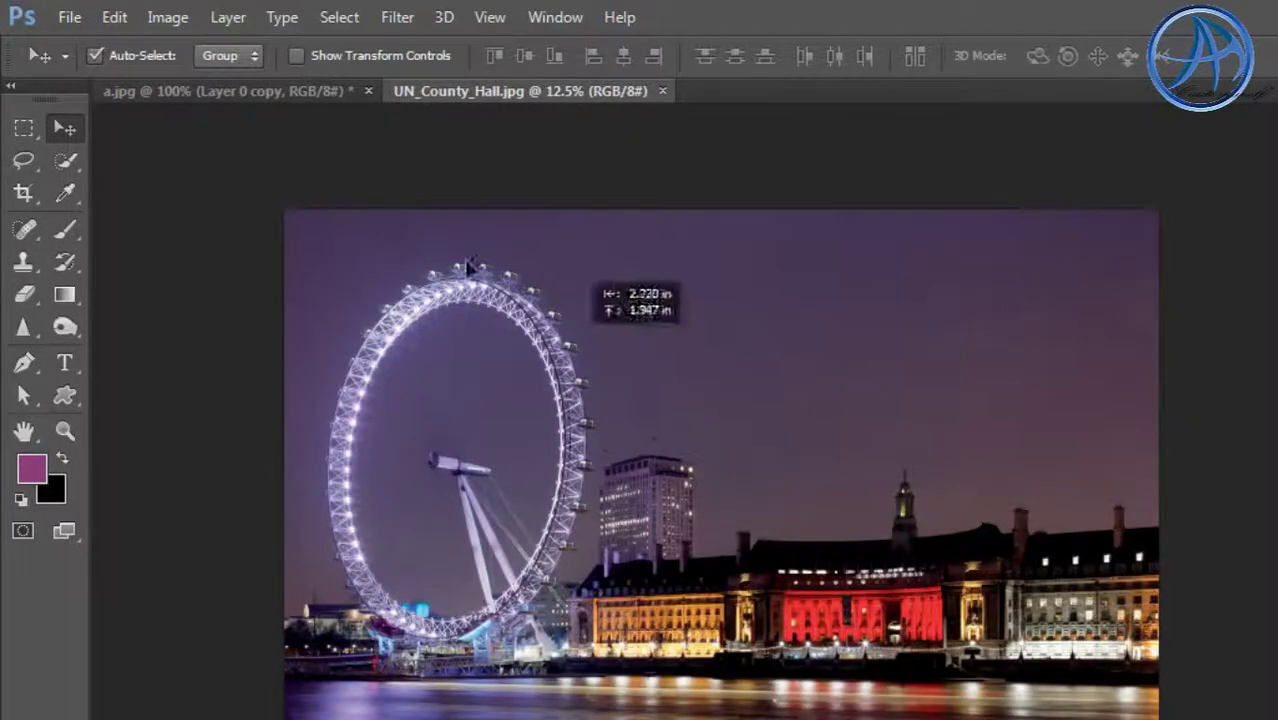
Add the London night photo to a.jpg as Layer 1, placed beneath the woman's Layer 0 copy
left_click_drag(225, 91, 480, 345)
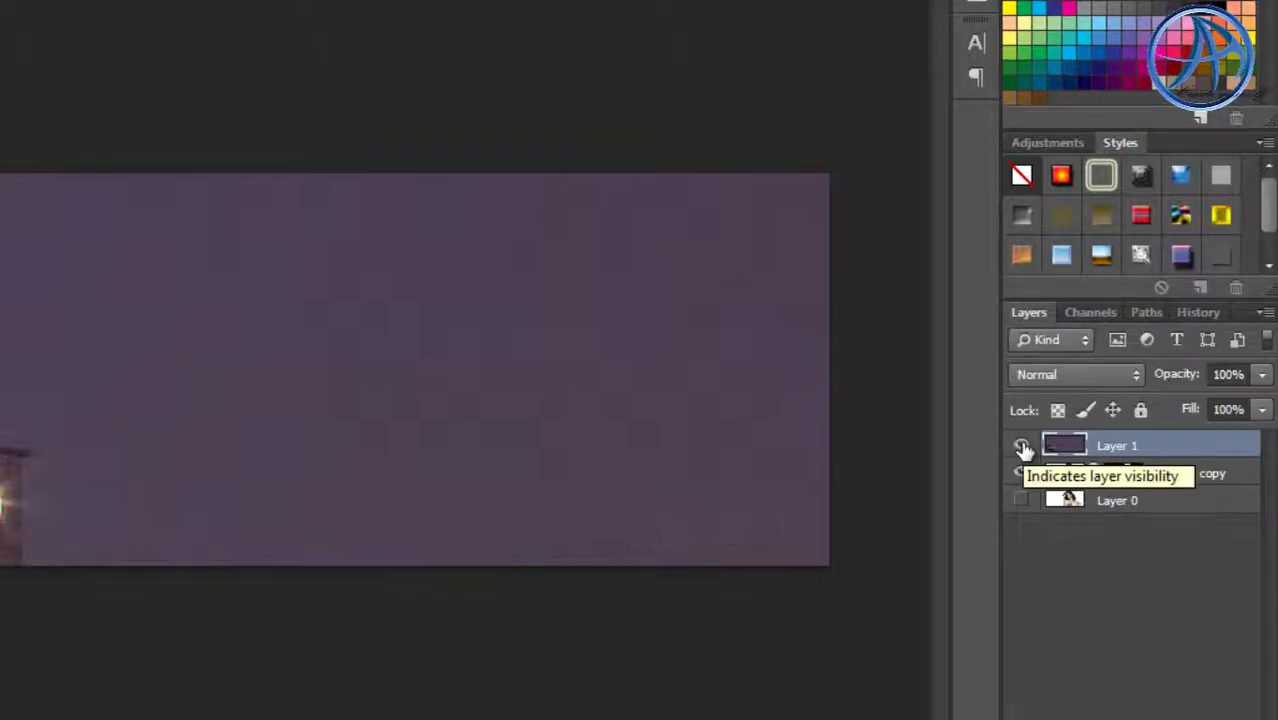
left_click(1022, 447)
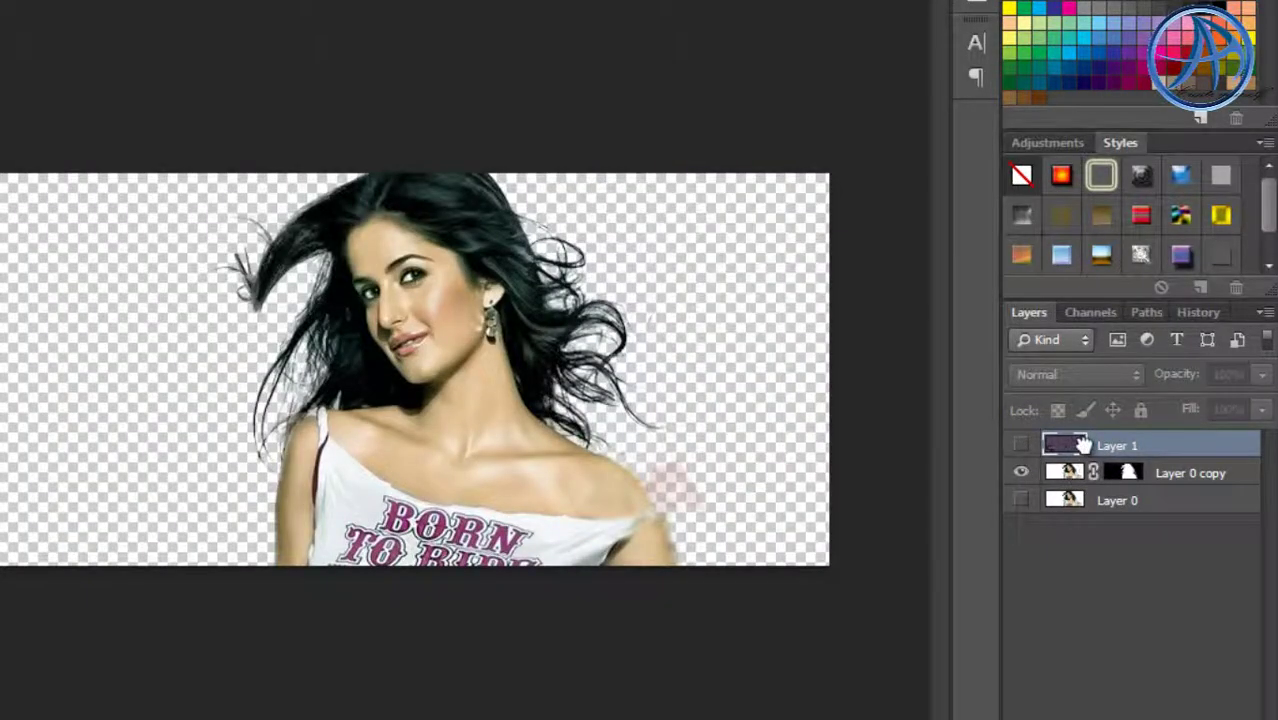
left_click_drag(1083, 444, 1093, 482)
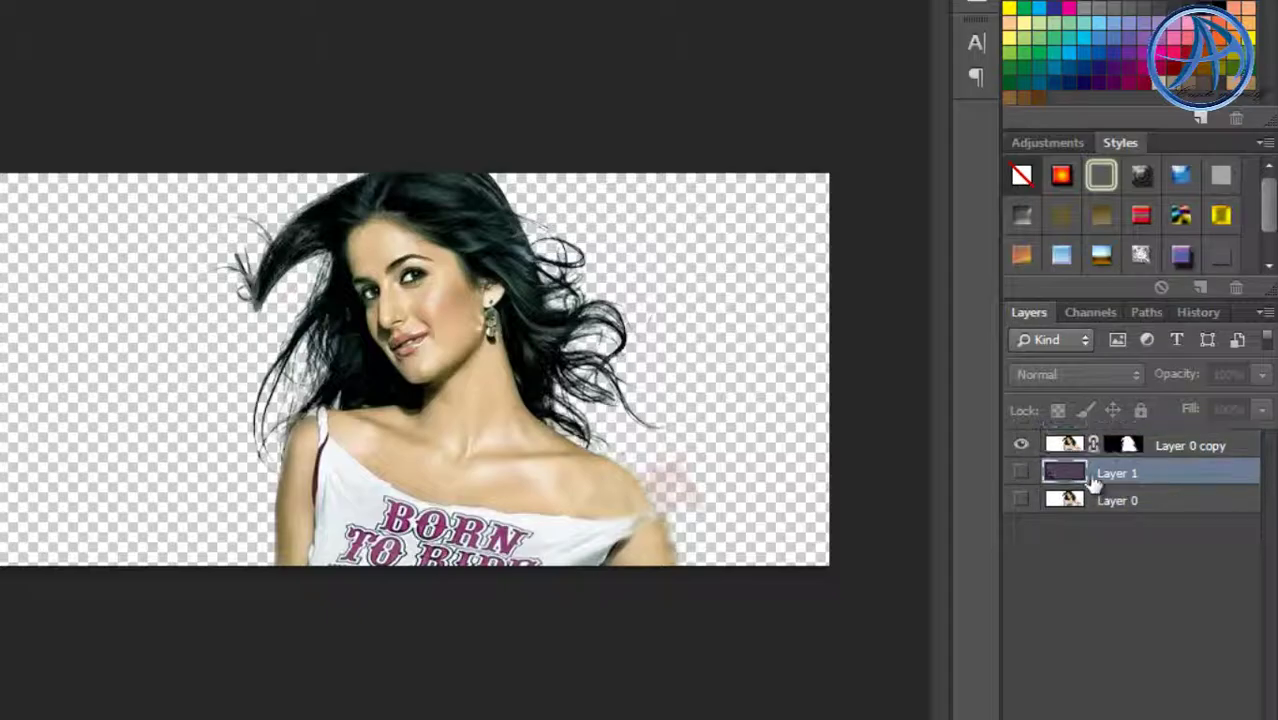
left_click(1022, 473)
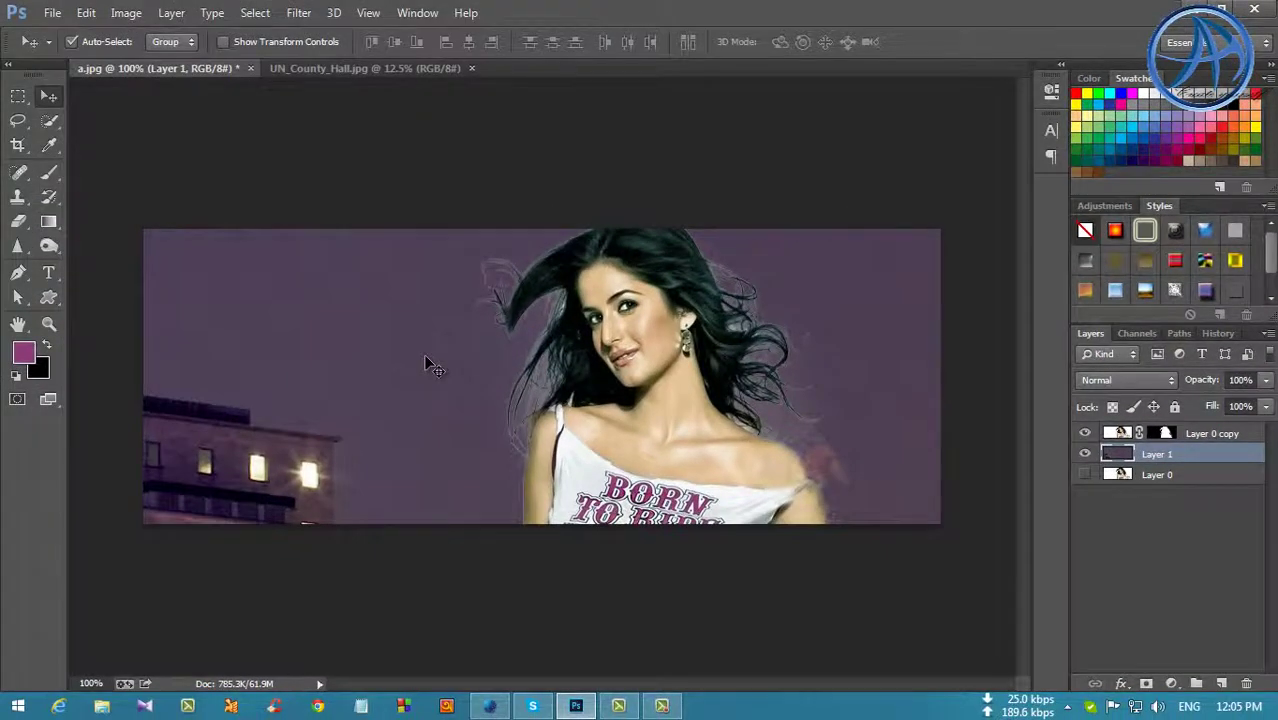
Scale Layer 1's night photo to about 15% and position it so the London Eye sits beside the woman
key("ctrl+minus")
key("ctrl+minus")
key("ctrl+minus")
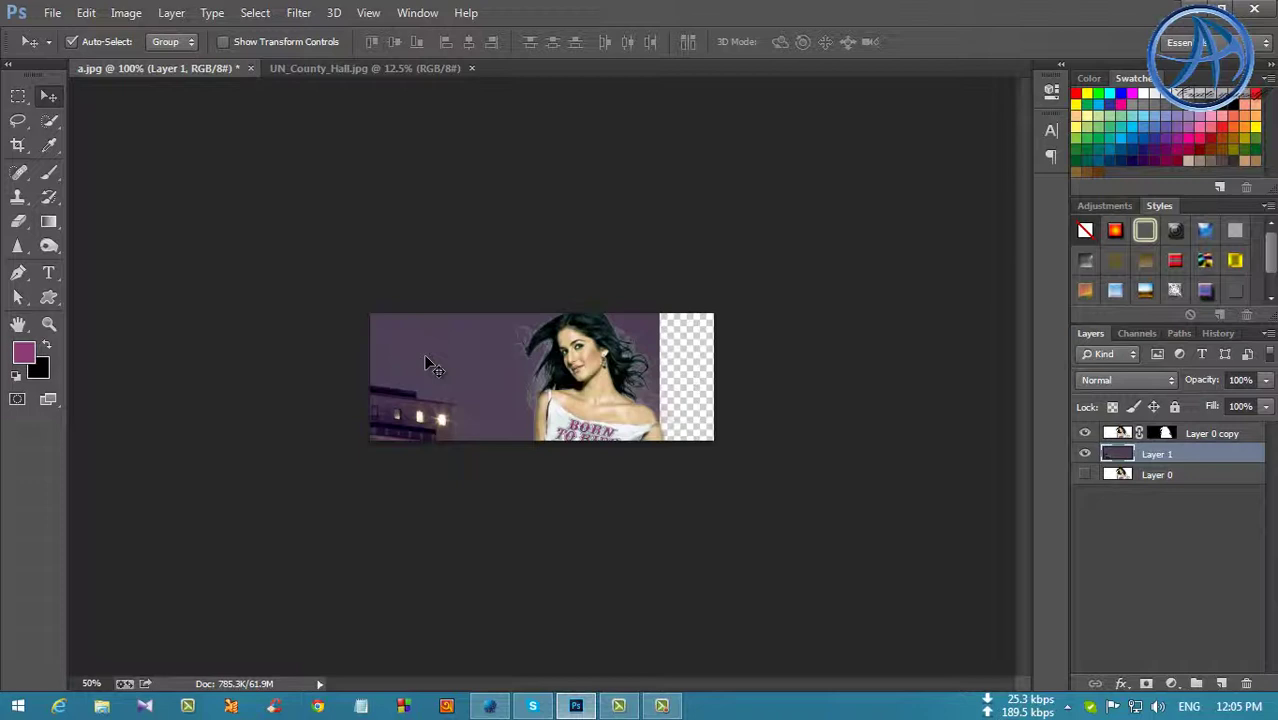
key("ctrl+t")
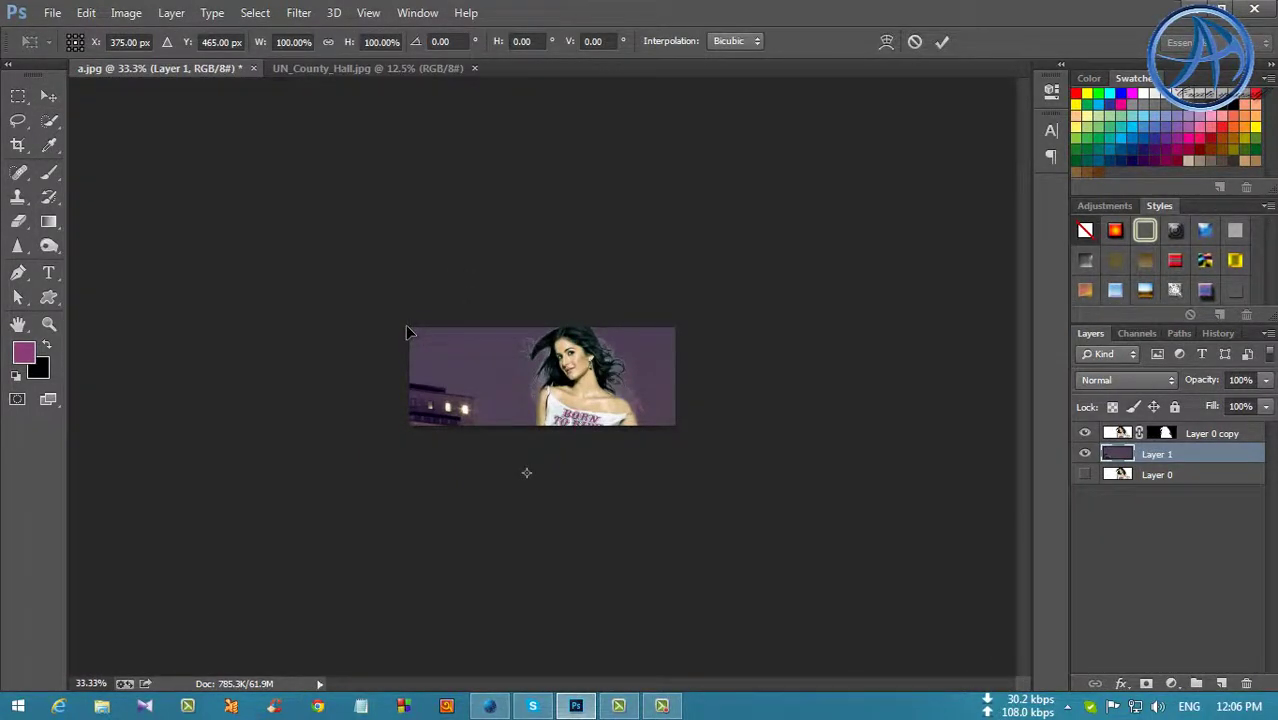
key("ctrl+minus")
left_click_drag(970, 129, 602, 316)
left_click_drag(507, 412, 519, 383)
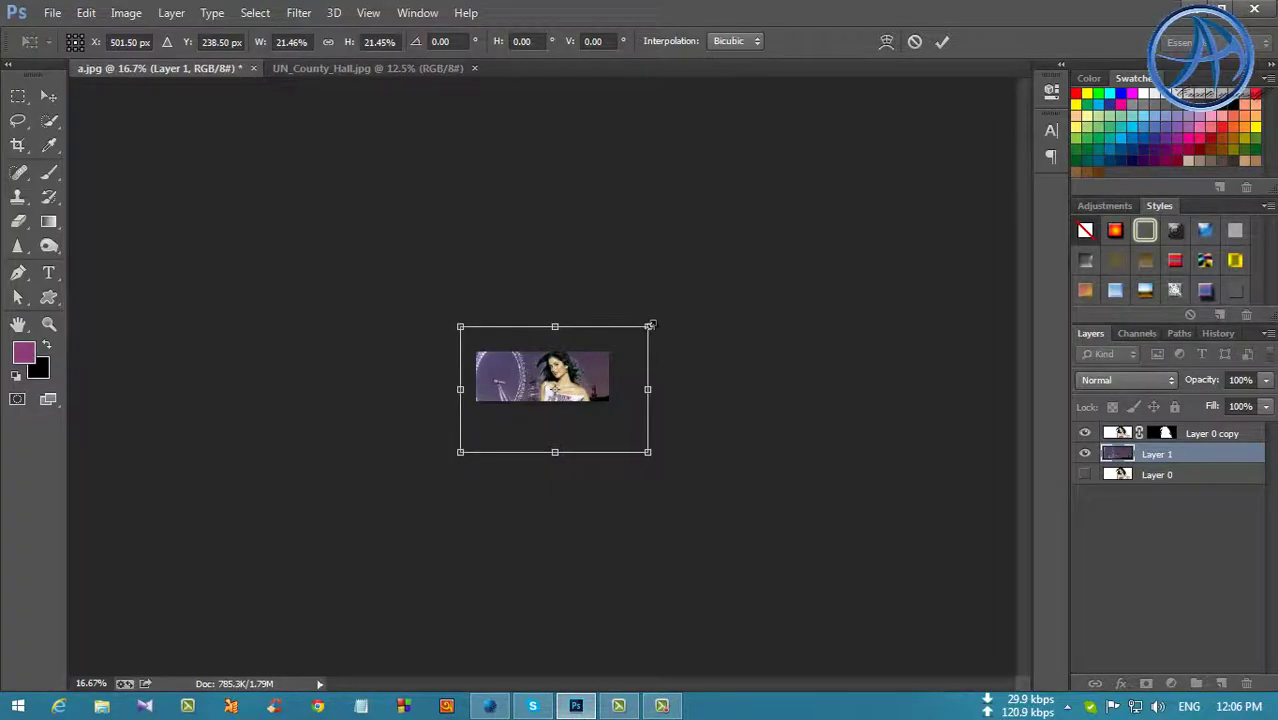
left_click_drag(645, 331, 627, 341)
left_click_drag(572, 405, 524, 400)
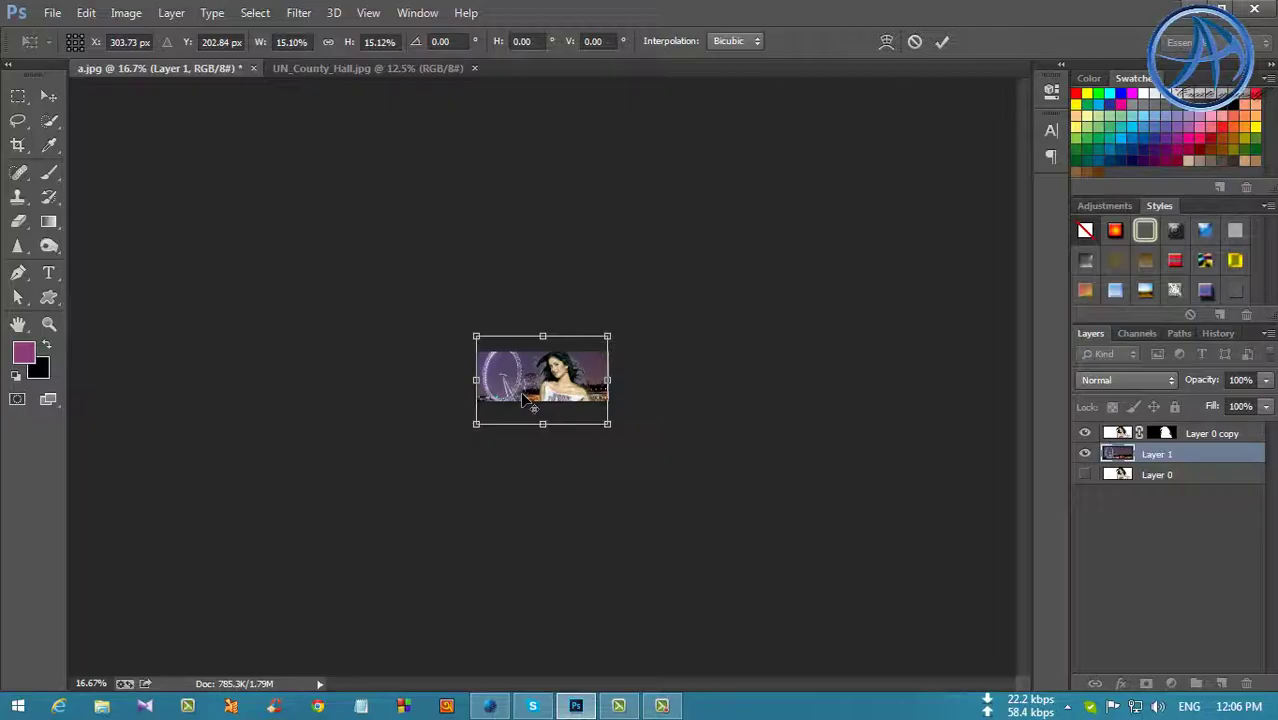
key("Return")
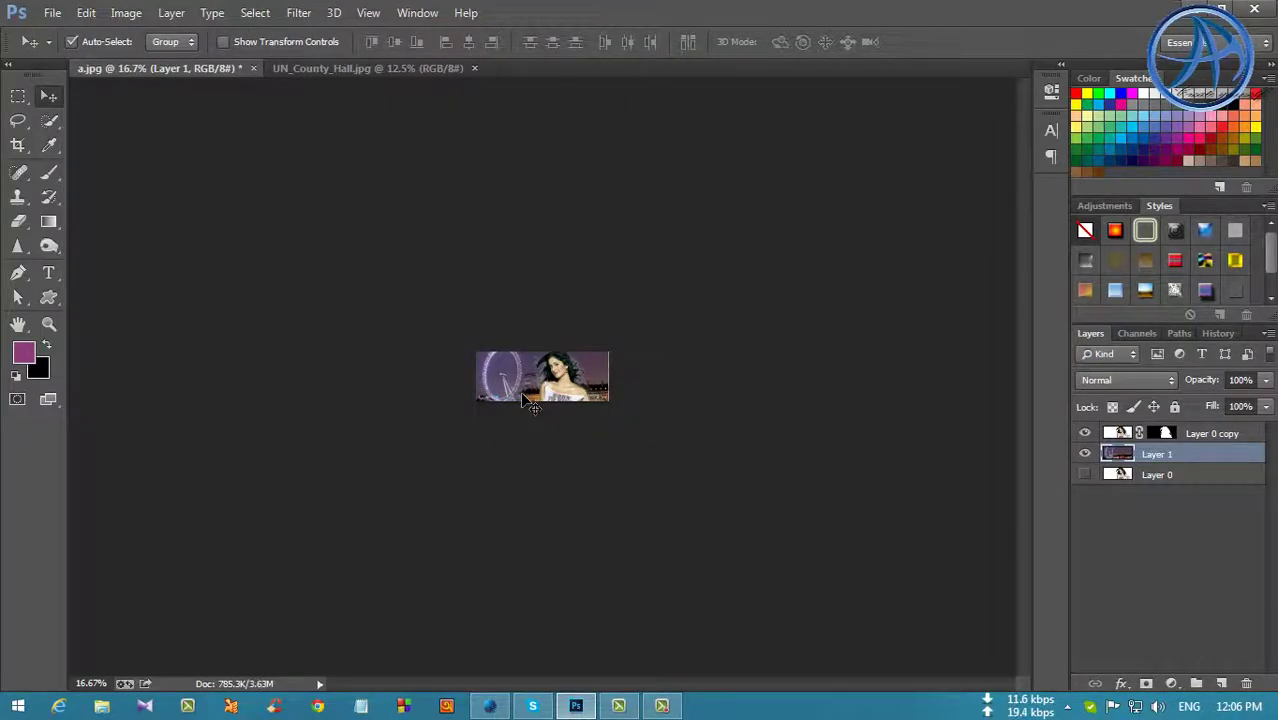
key("ctrl+0")
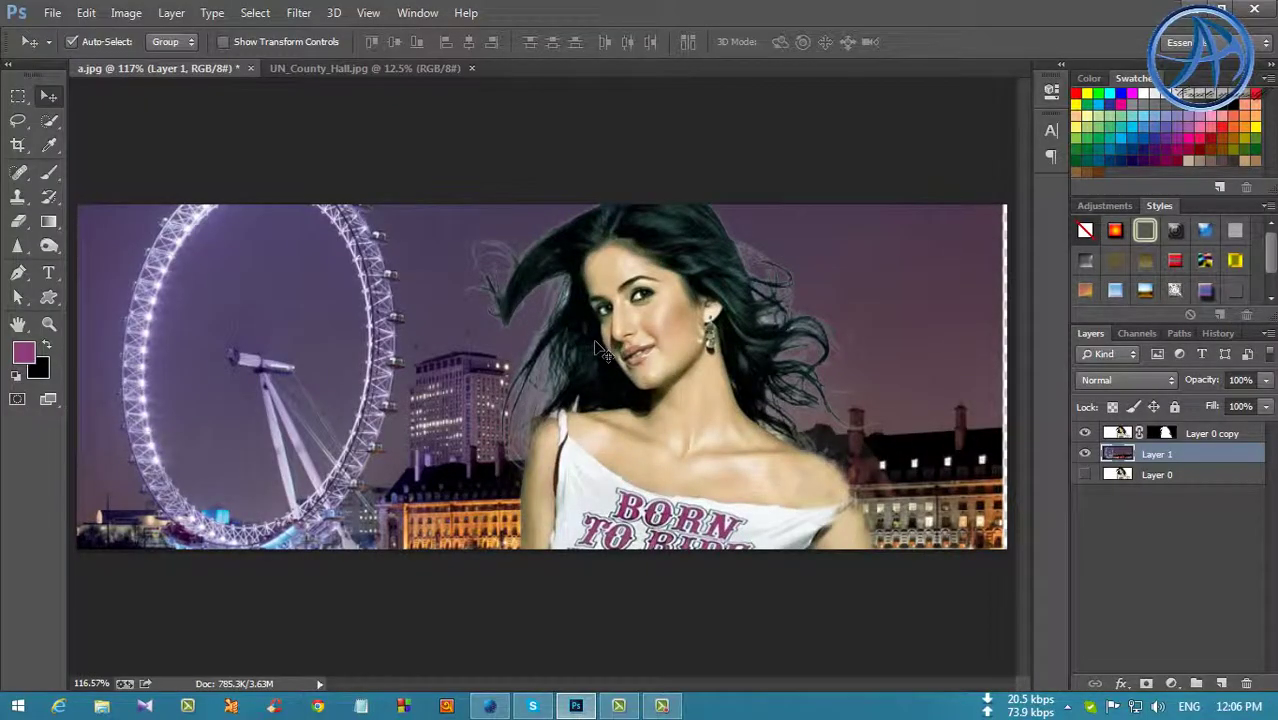
Crop the blank strip off the banner's right edge
left_click(17, 145)
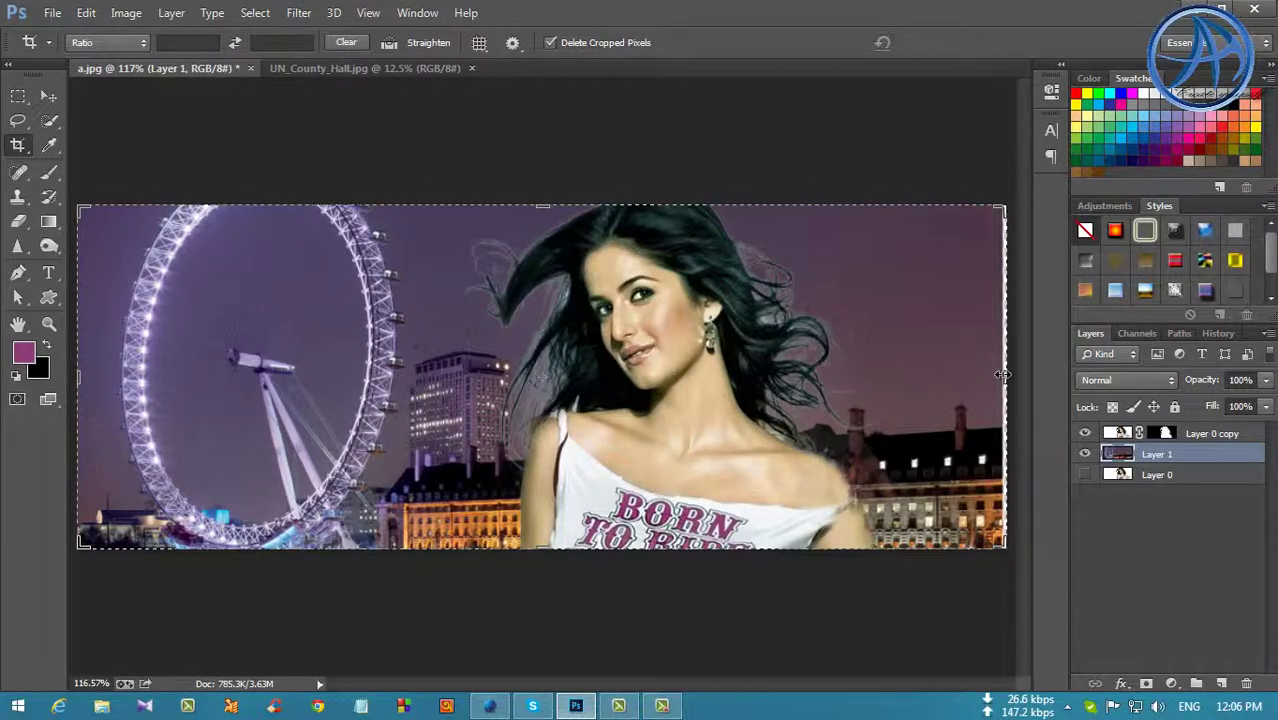
left_click_drag(1002, 375, 970, 381)
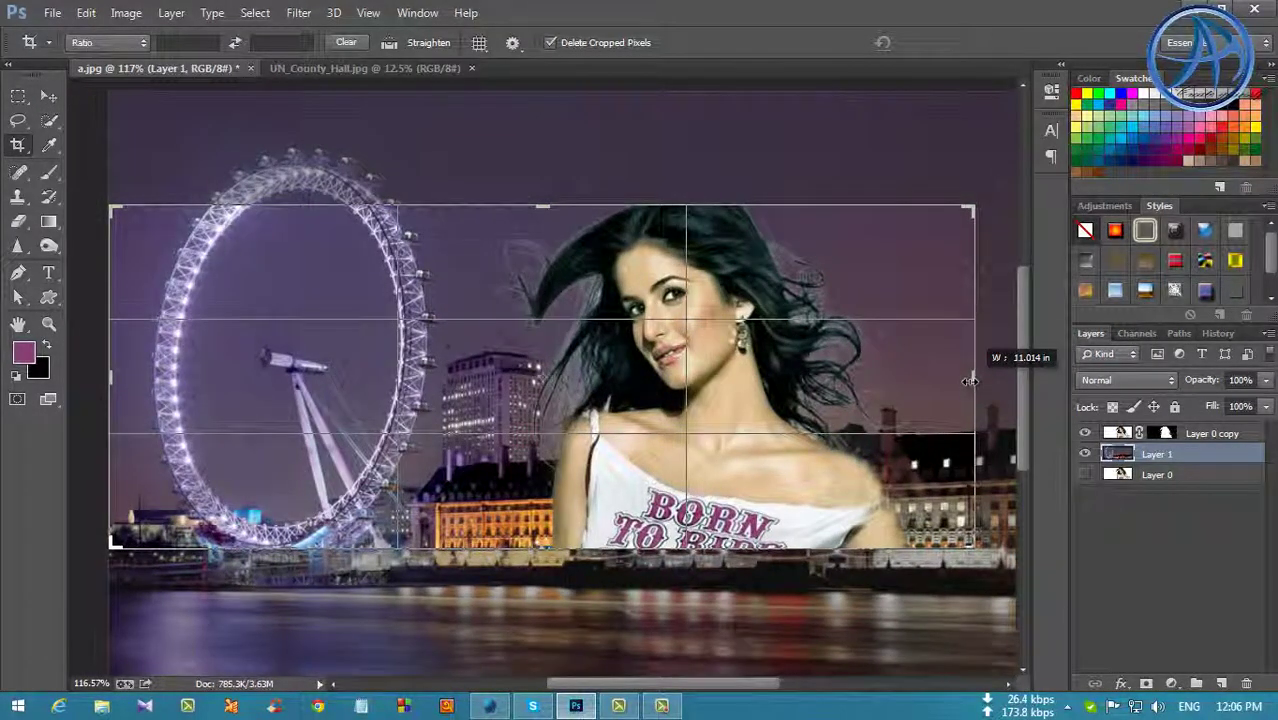
key("Return")
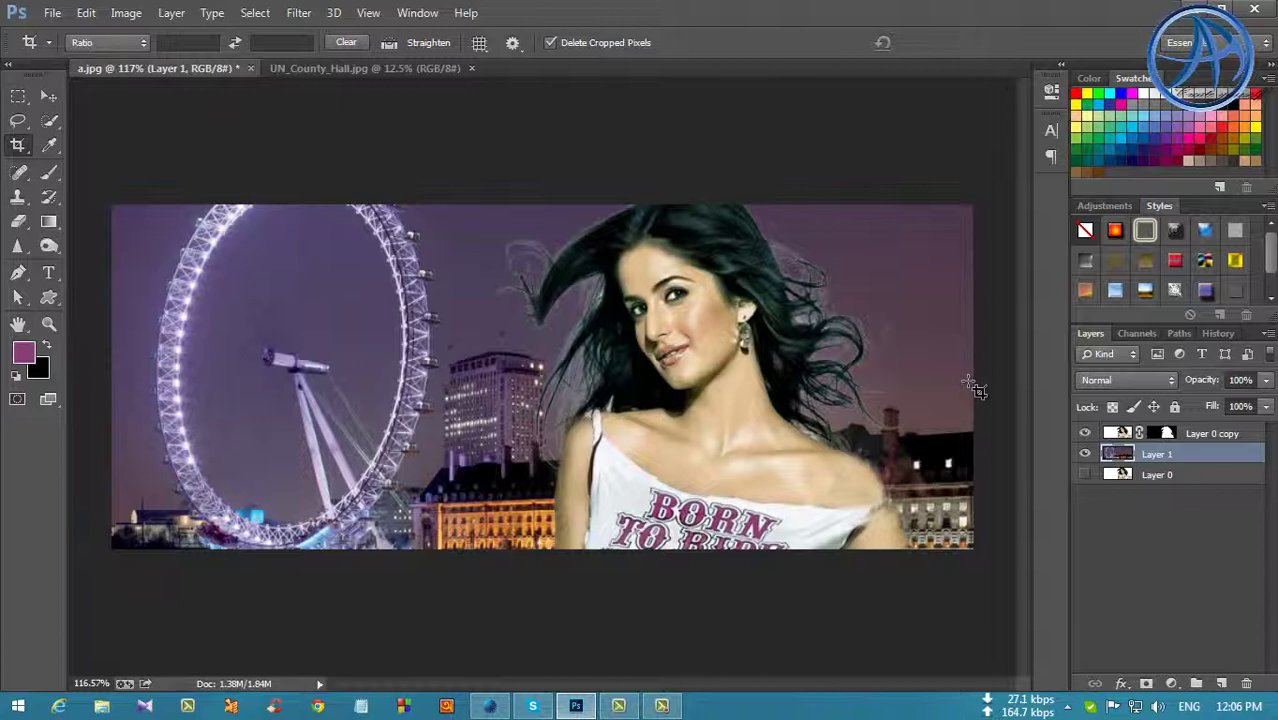
Nudge the woman's layer slightly right with the arrow keys
key("v")
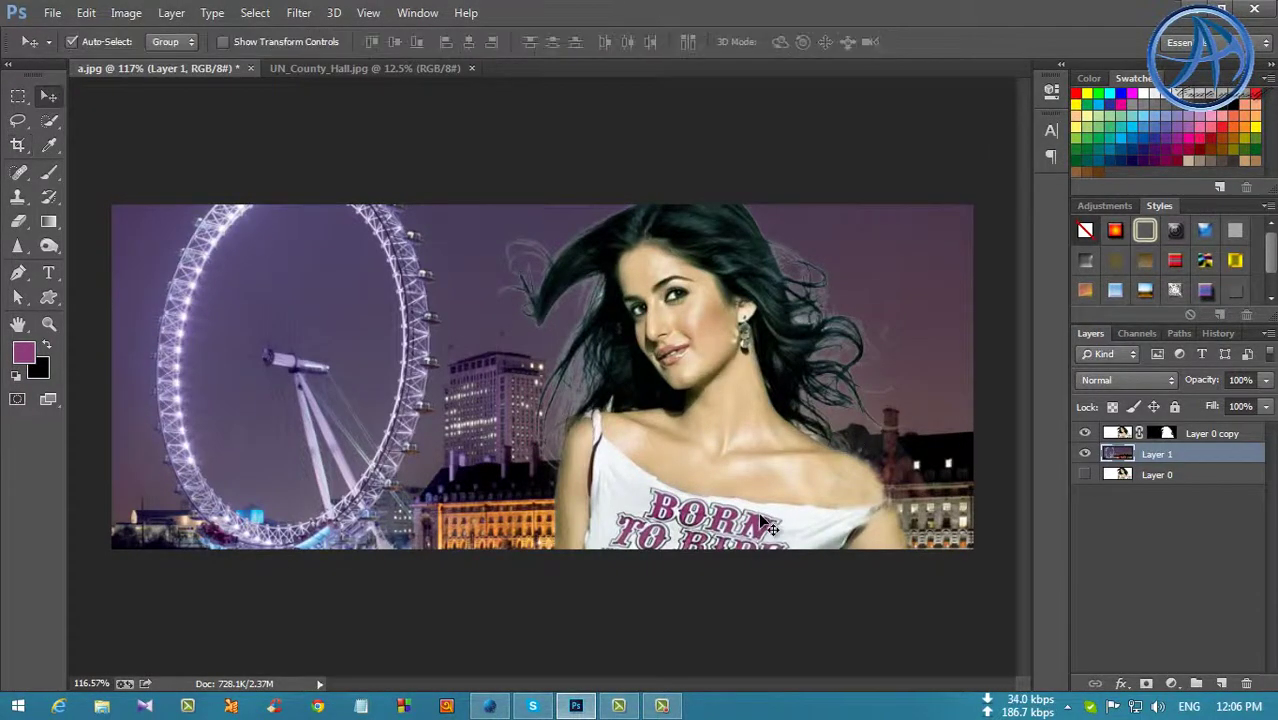
left_click(766, 520)
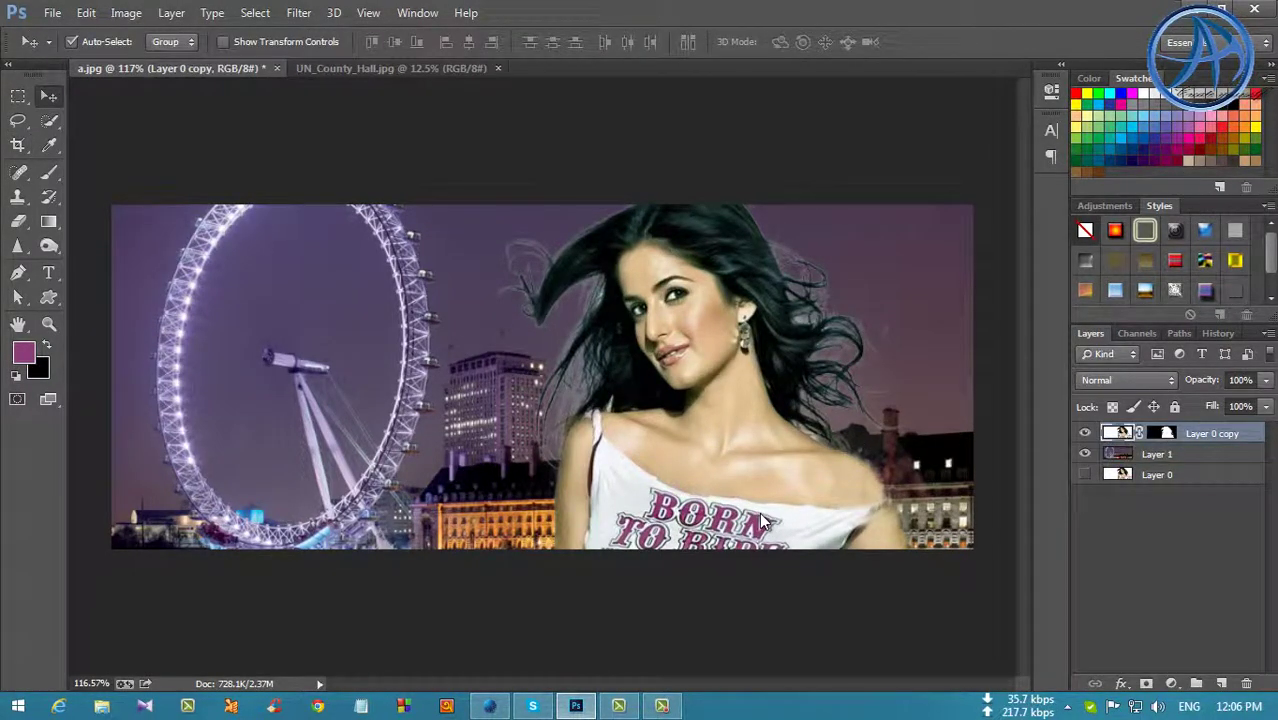
key("Right")
key("Right")
key("Right")
key("Right")
key("Down")
key("Down")
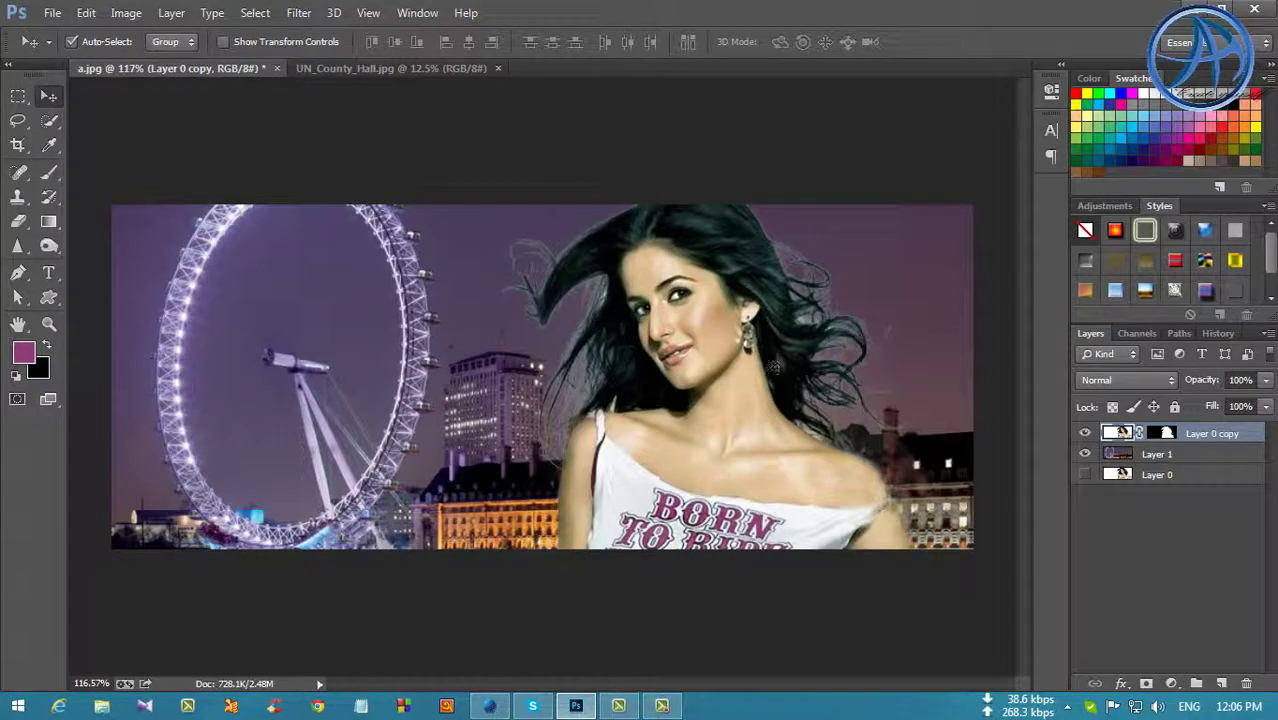